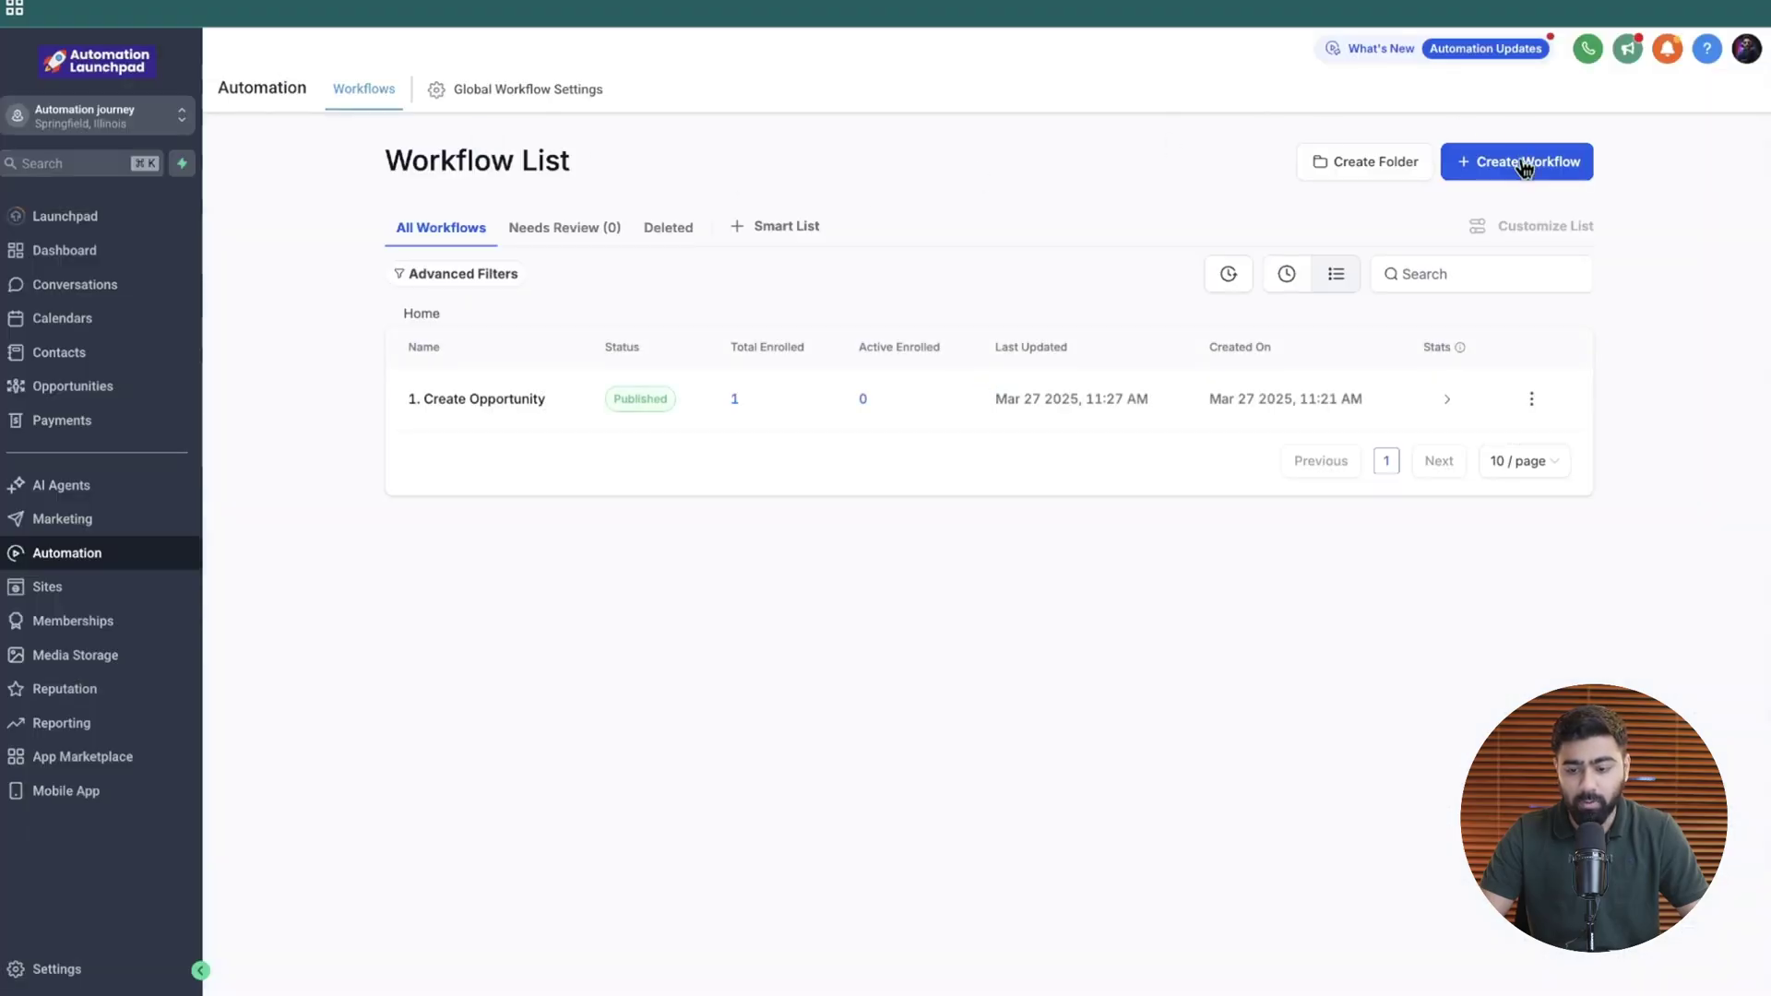
Step: Open the Create Workflow dropdown to show the Select a Recipe and Start from Scratch options
left_click(1524, 170)
Step: Start a blank workflow, then open the lead's contact record and search its tags for 'qu'
left_click(1499, 241)
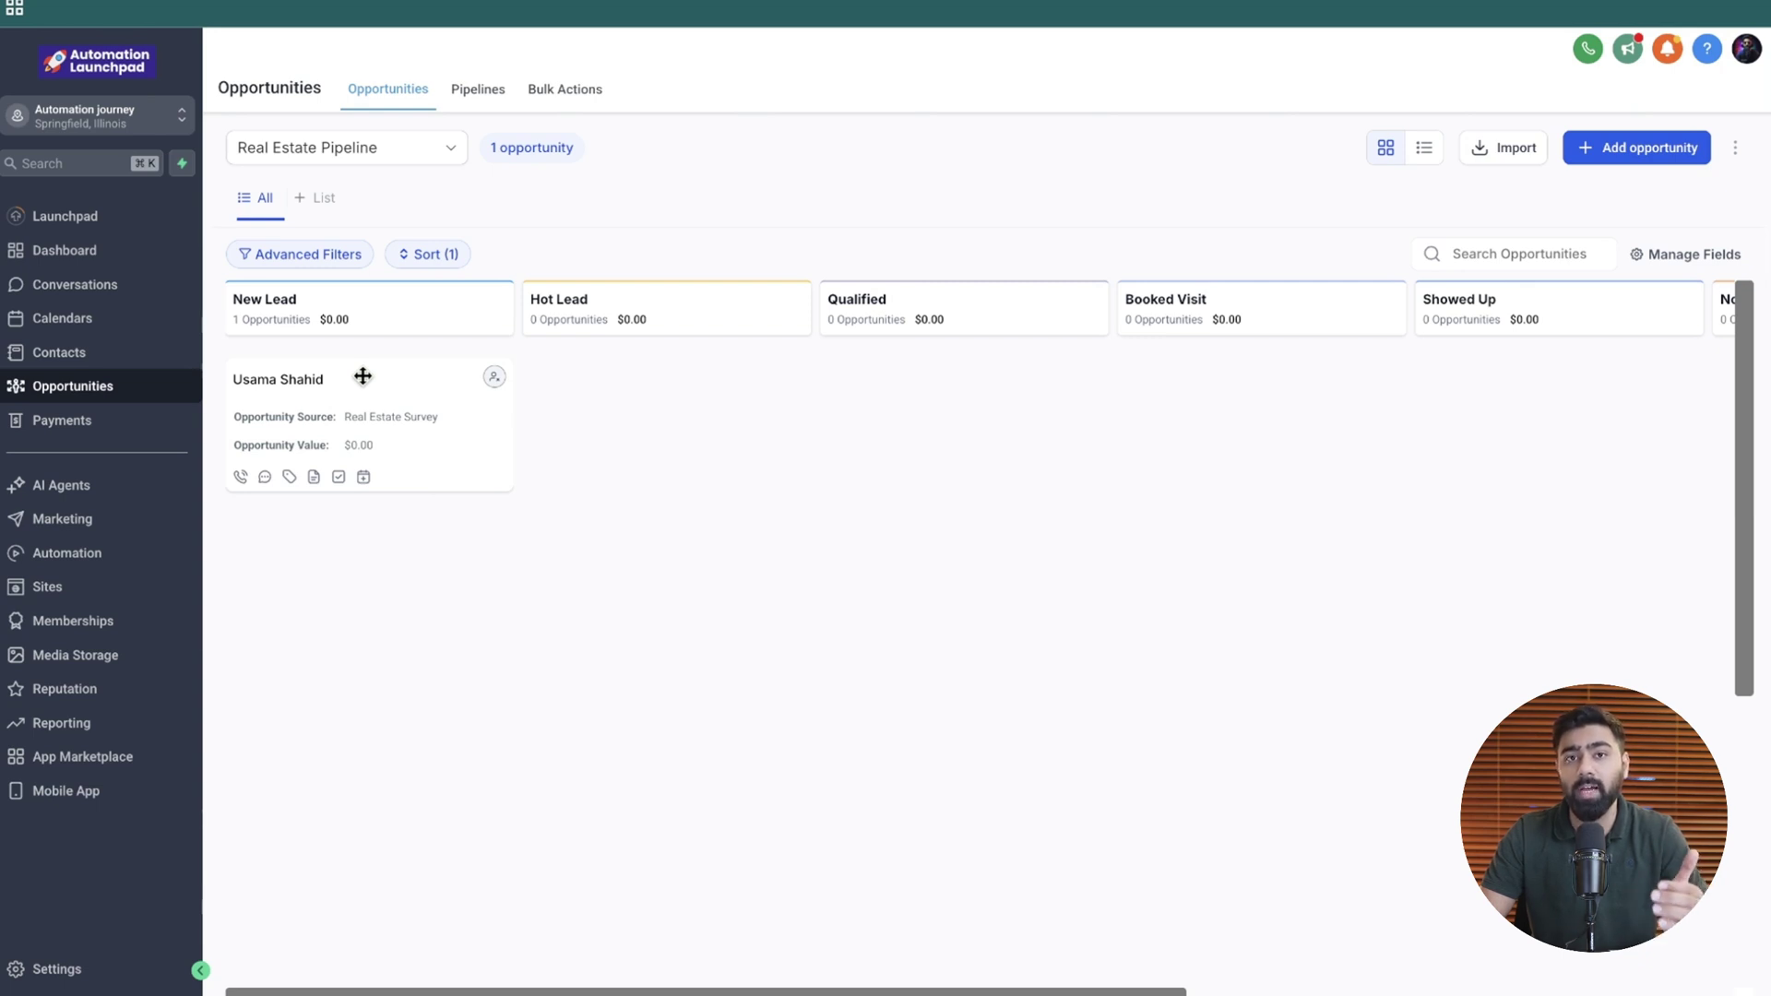
left_click(262, 382)
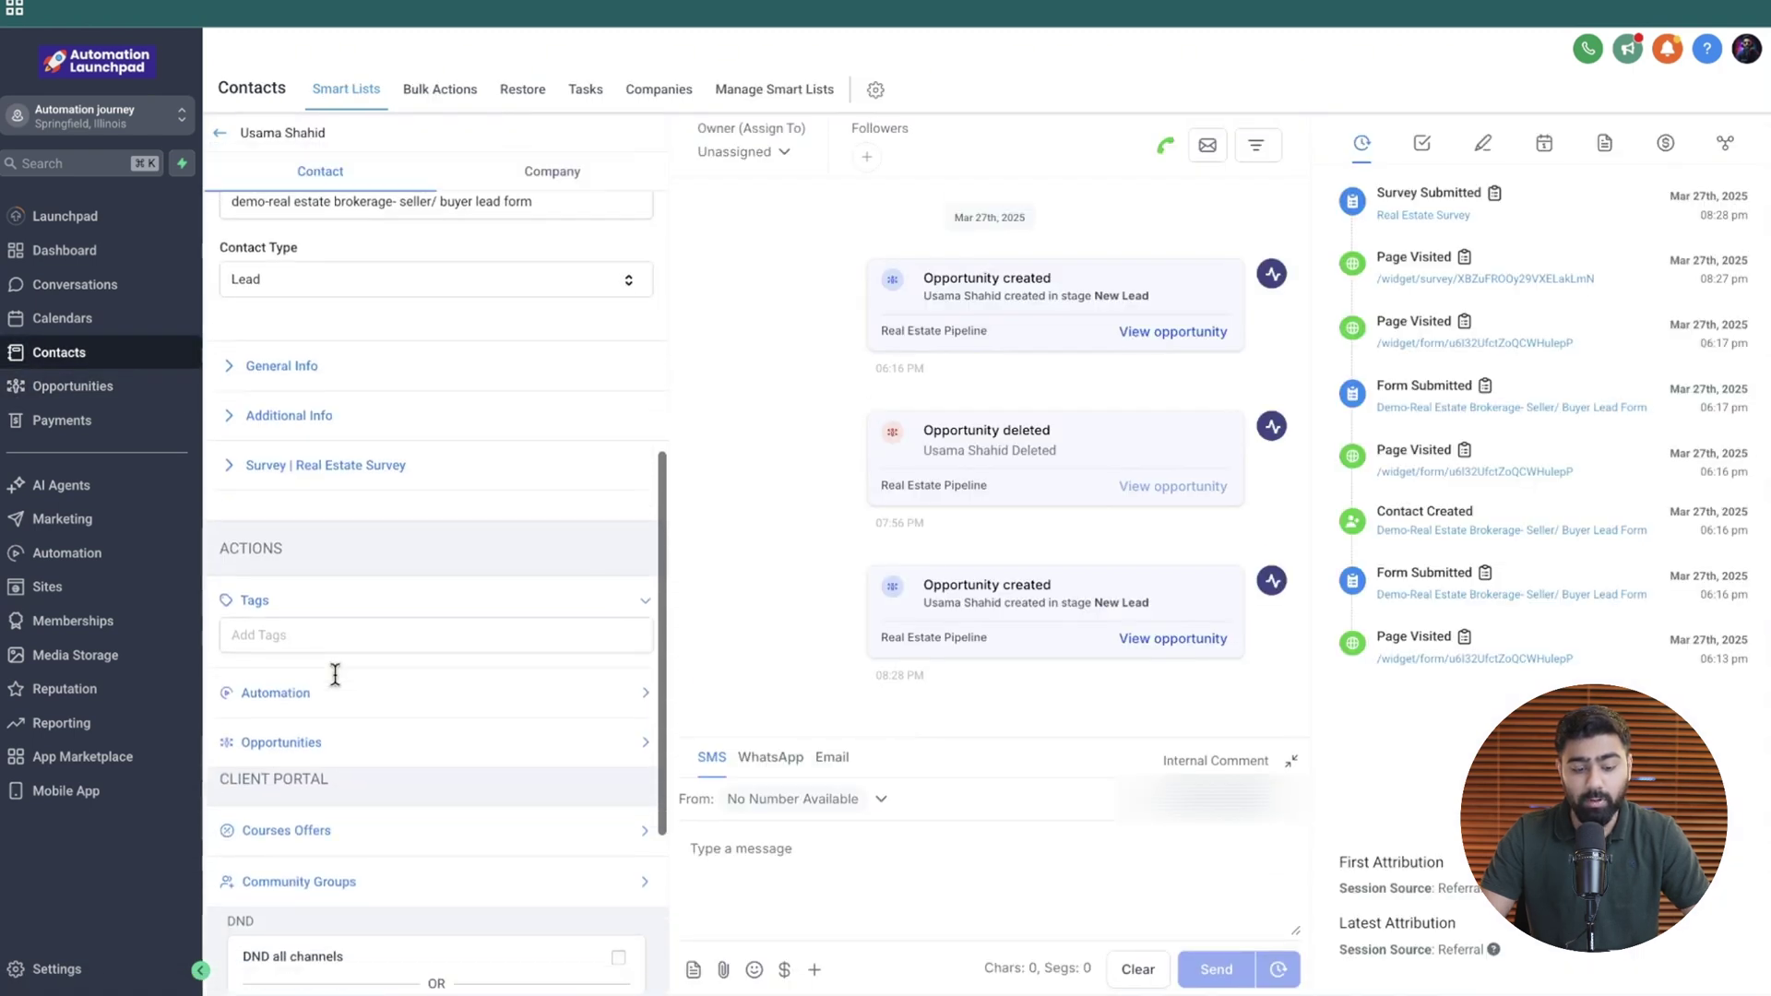
left_click(293, 624)
type("qu")
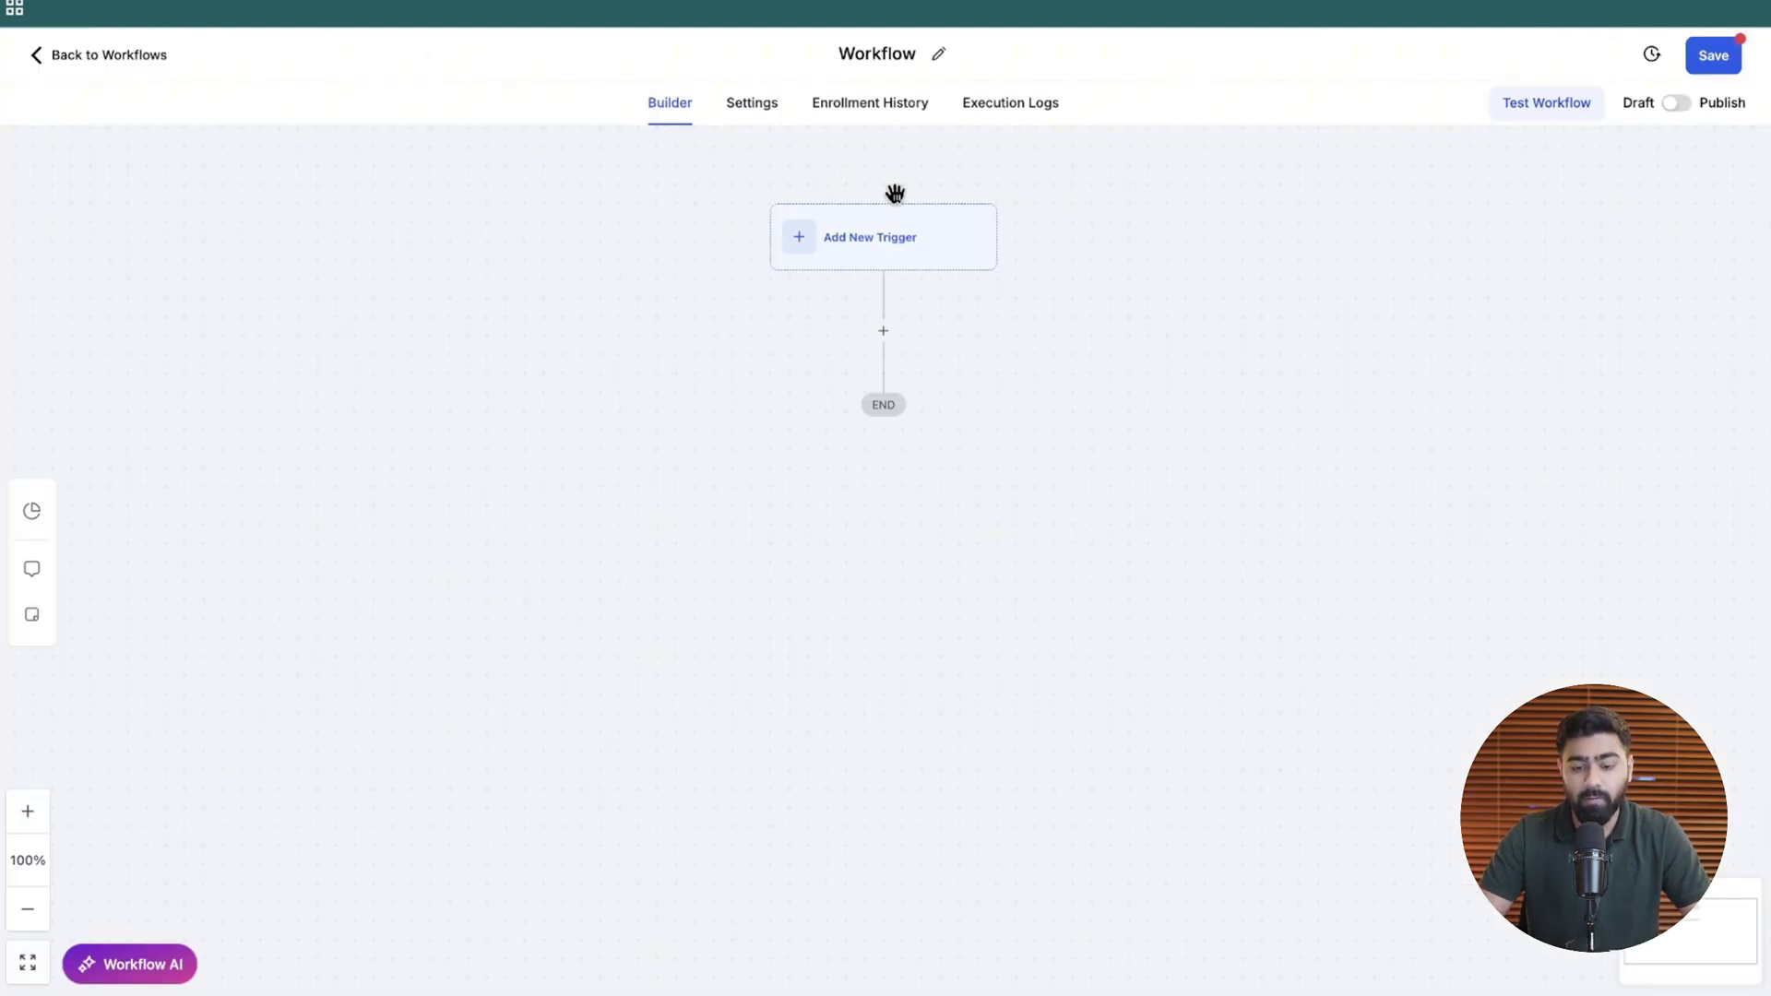
Step: Add and save a Contact Tag trigger with filter Tag Added = qualified
left_click(867, 249)
type("tag")
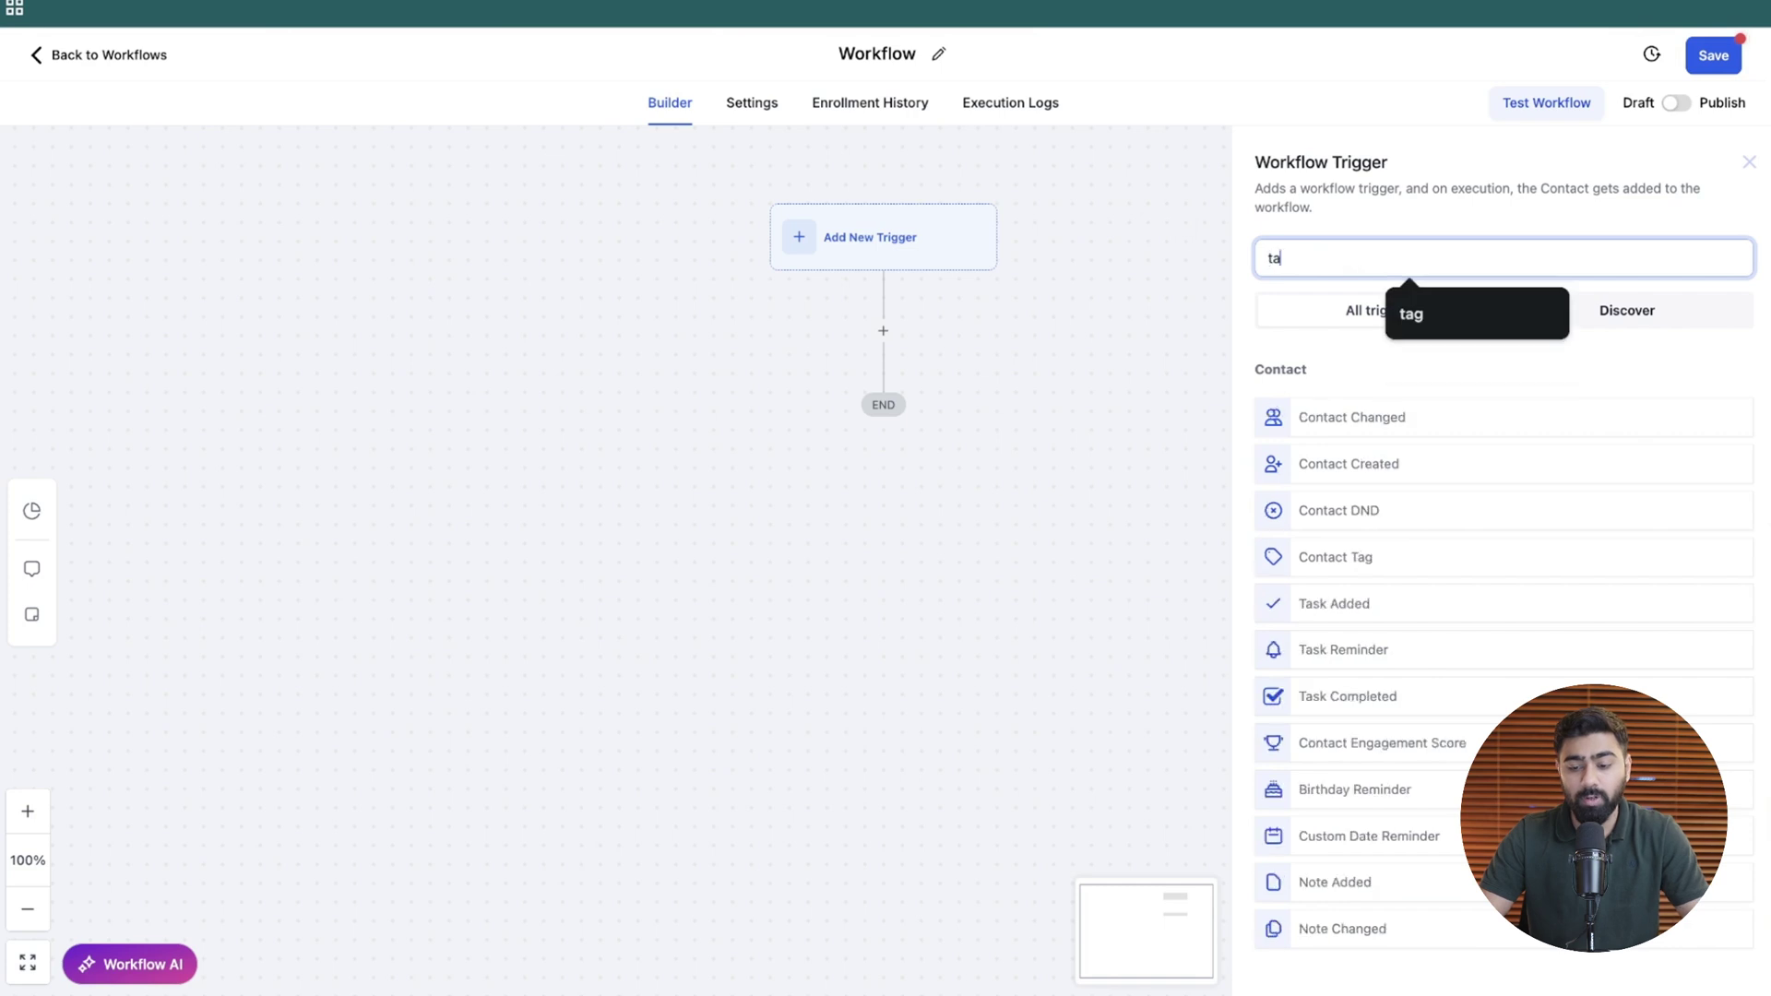
left_click(1337, 417)
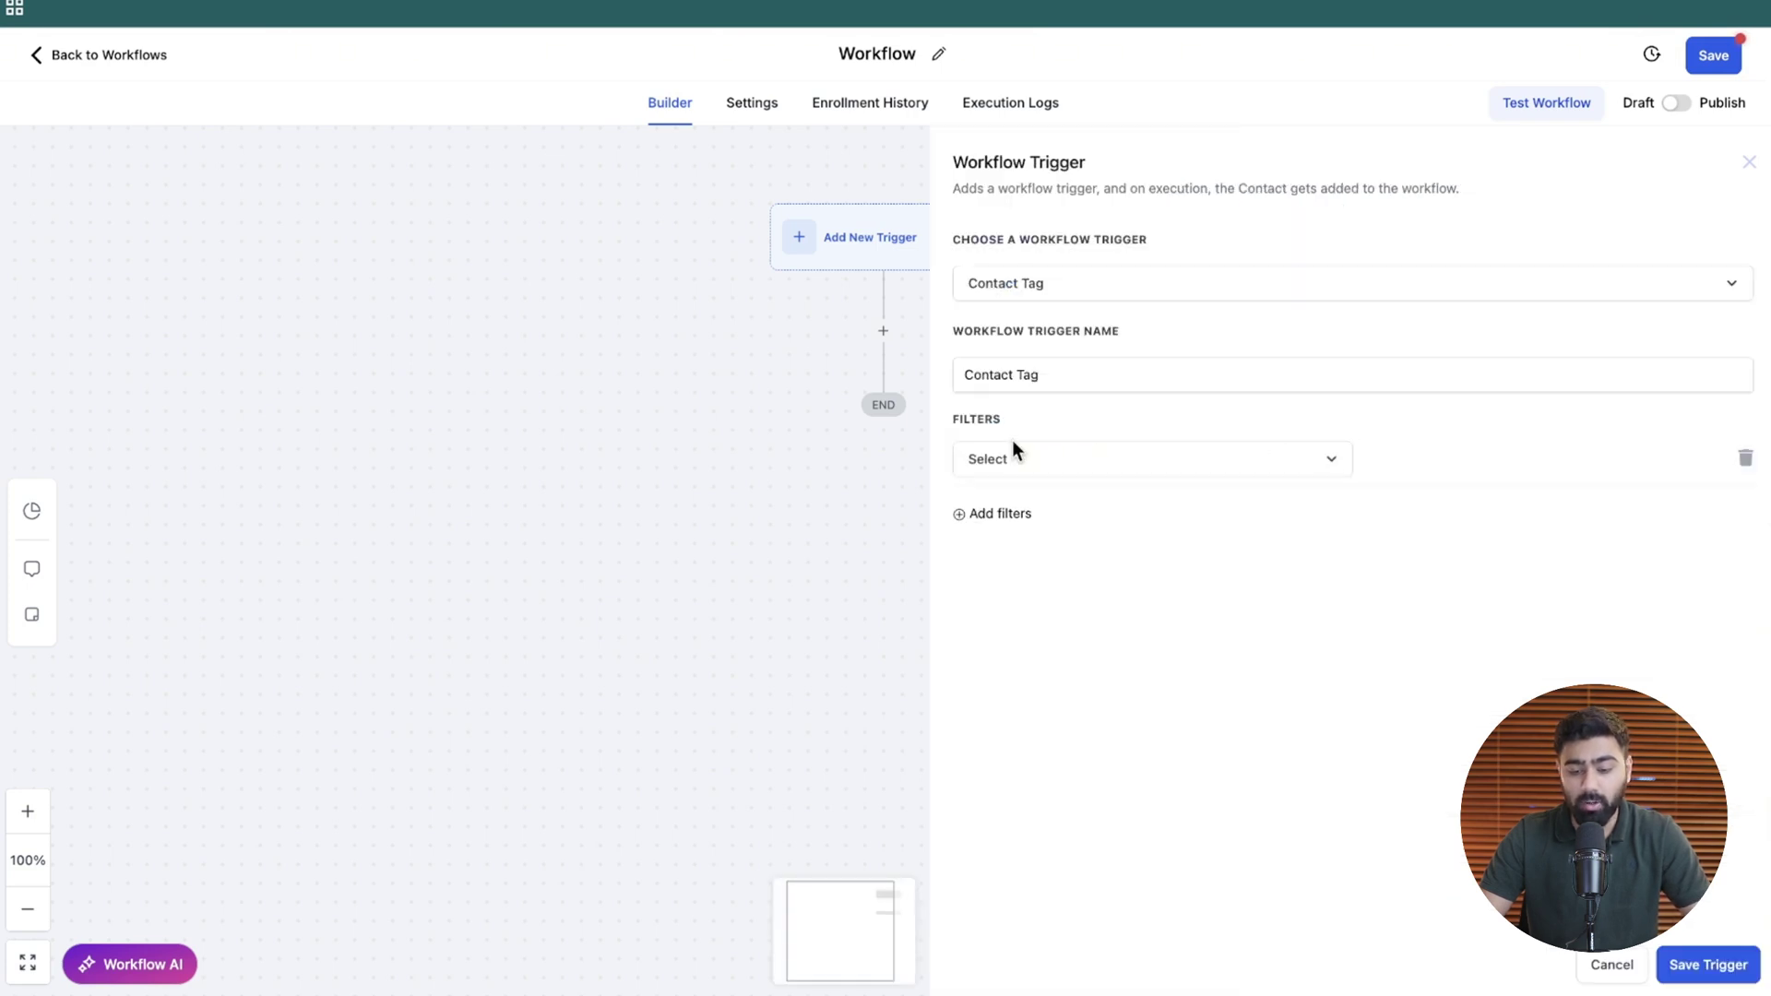
left_click(1003, 461)
left_click(1135, 593)
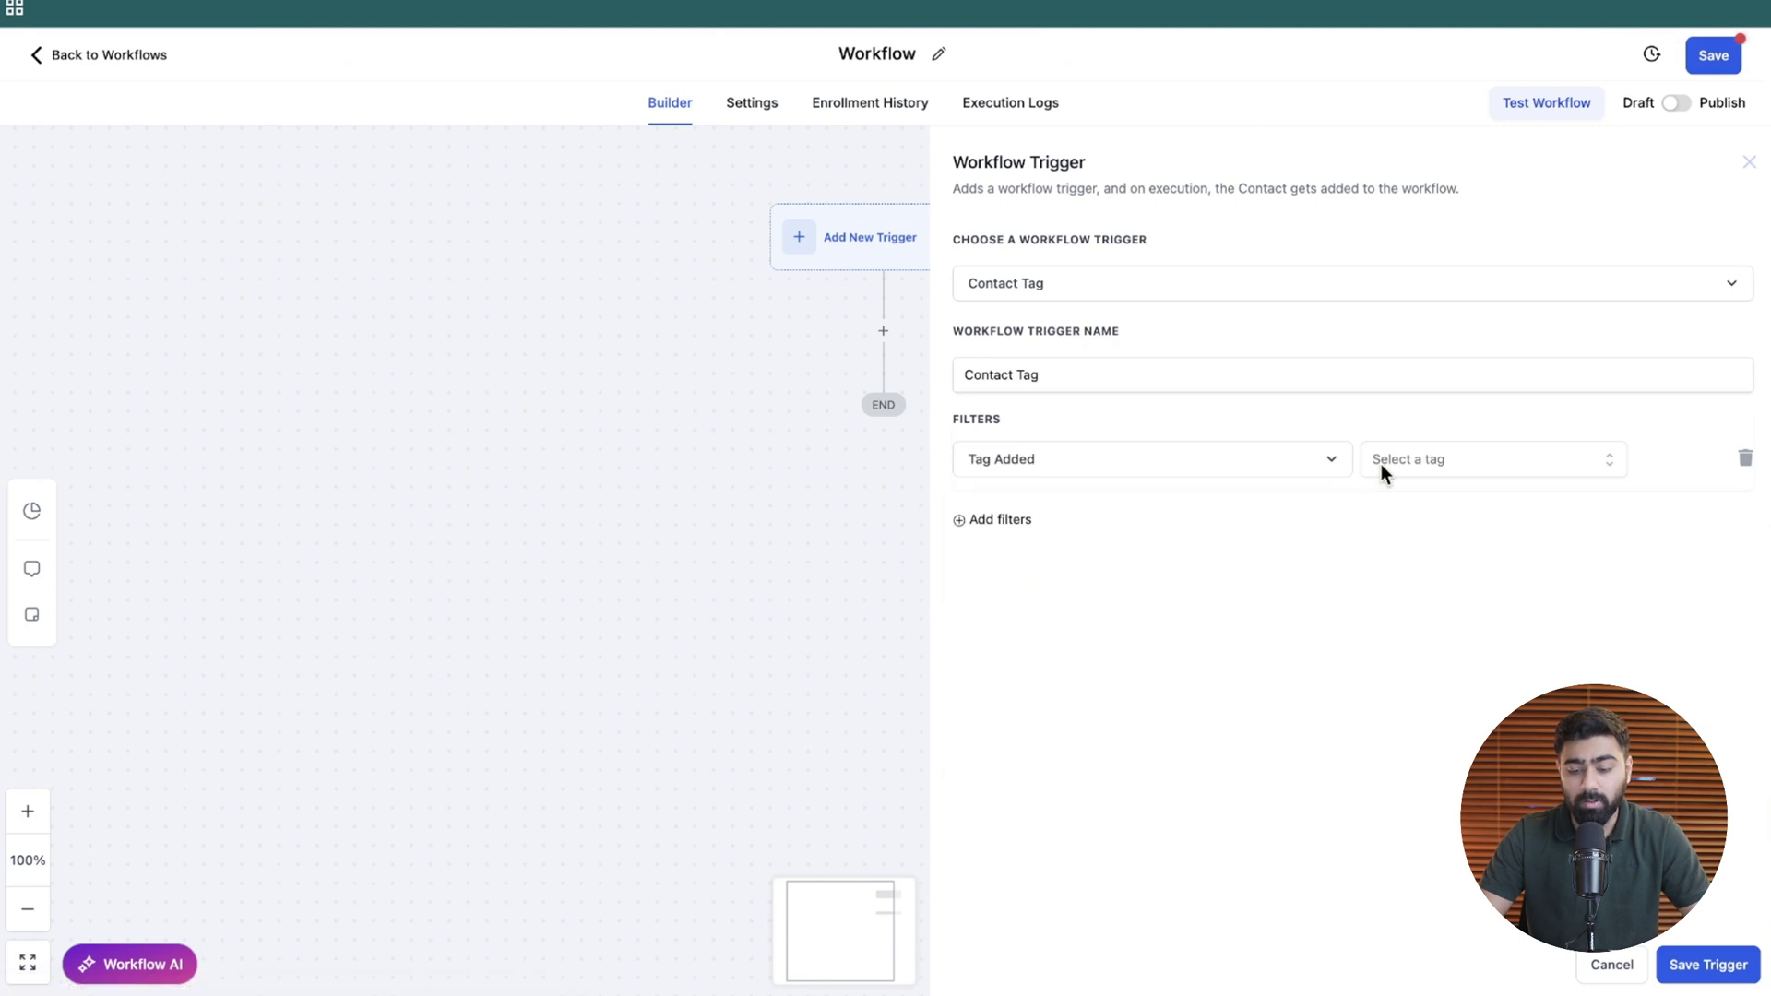
left_click(1399, 462)
type("q")
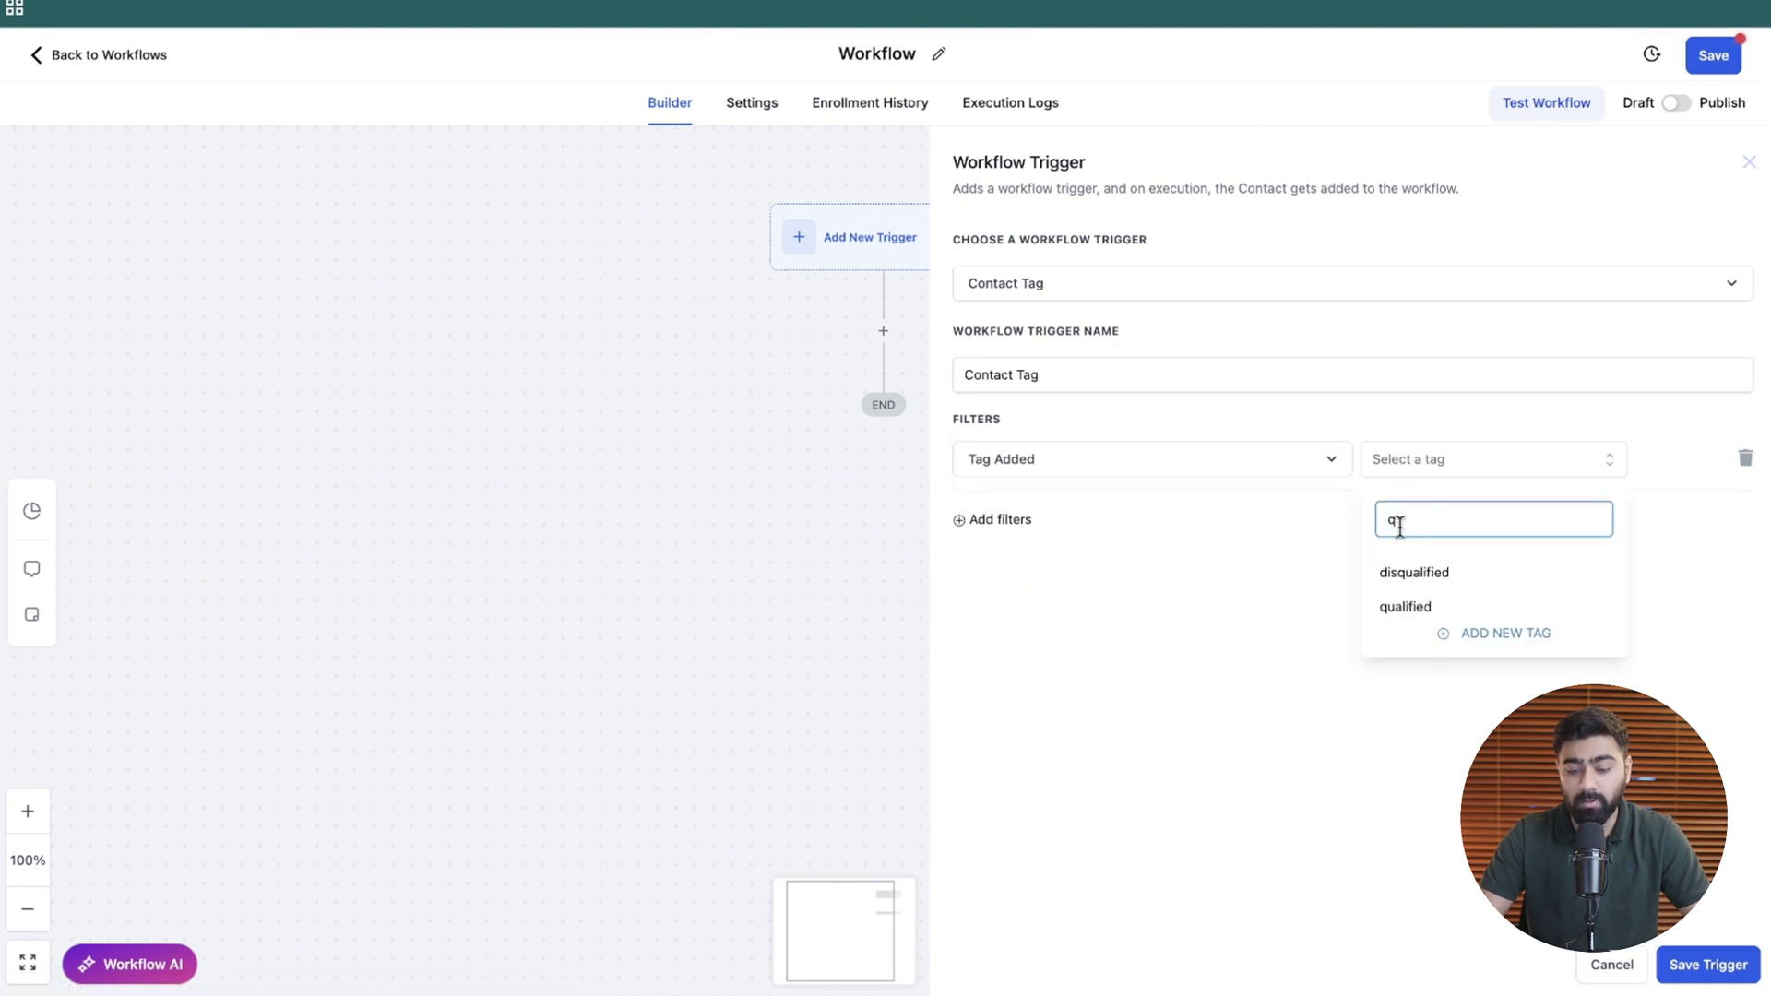
left_click(1406, 609)
left_click(1244, 634)
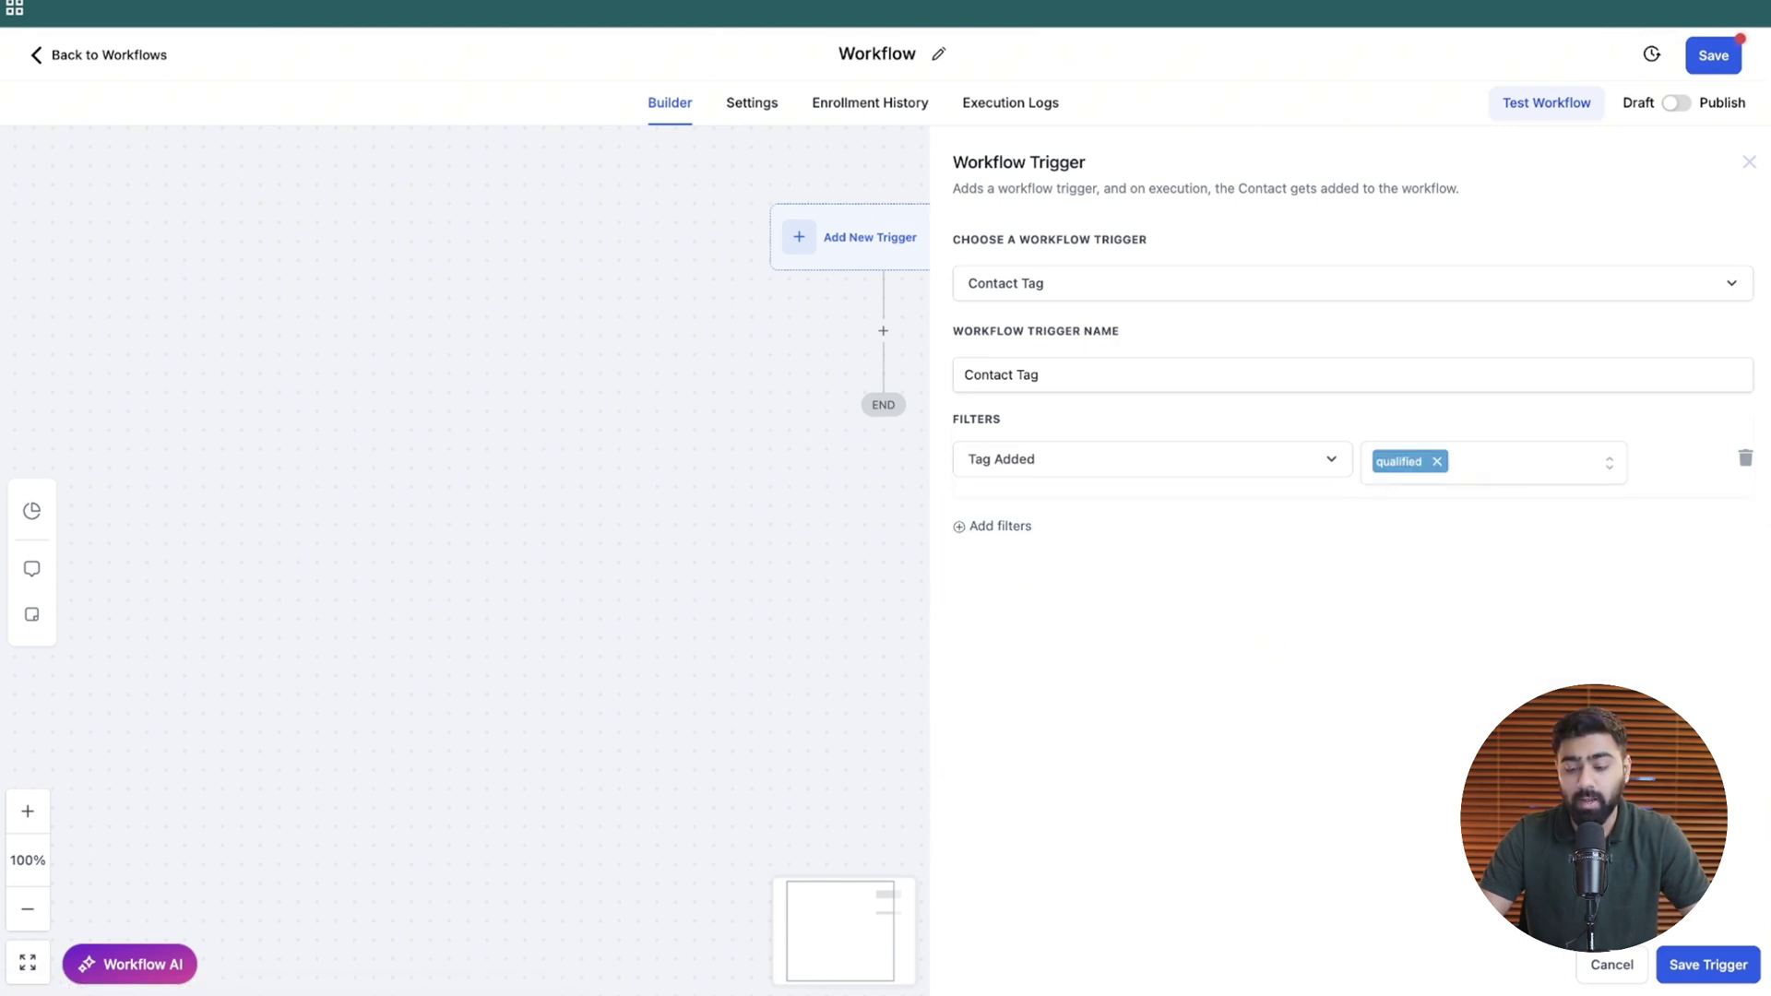
left_click(1696, 956)
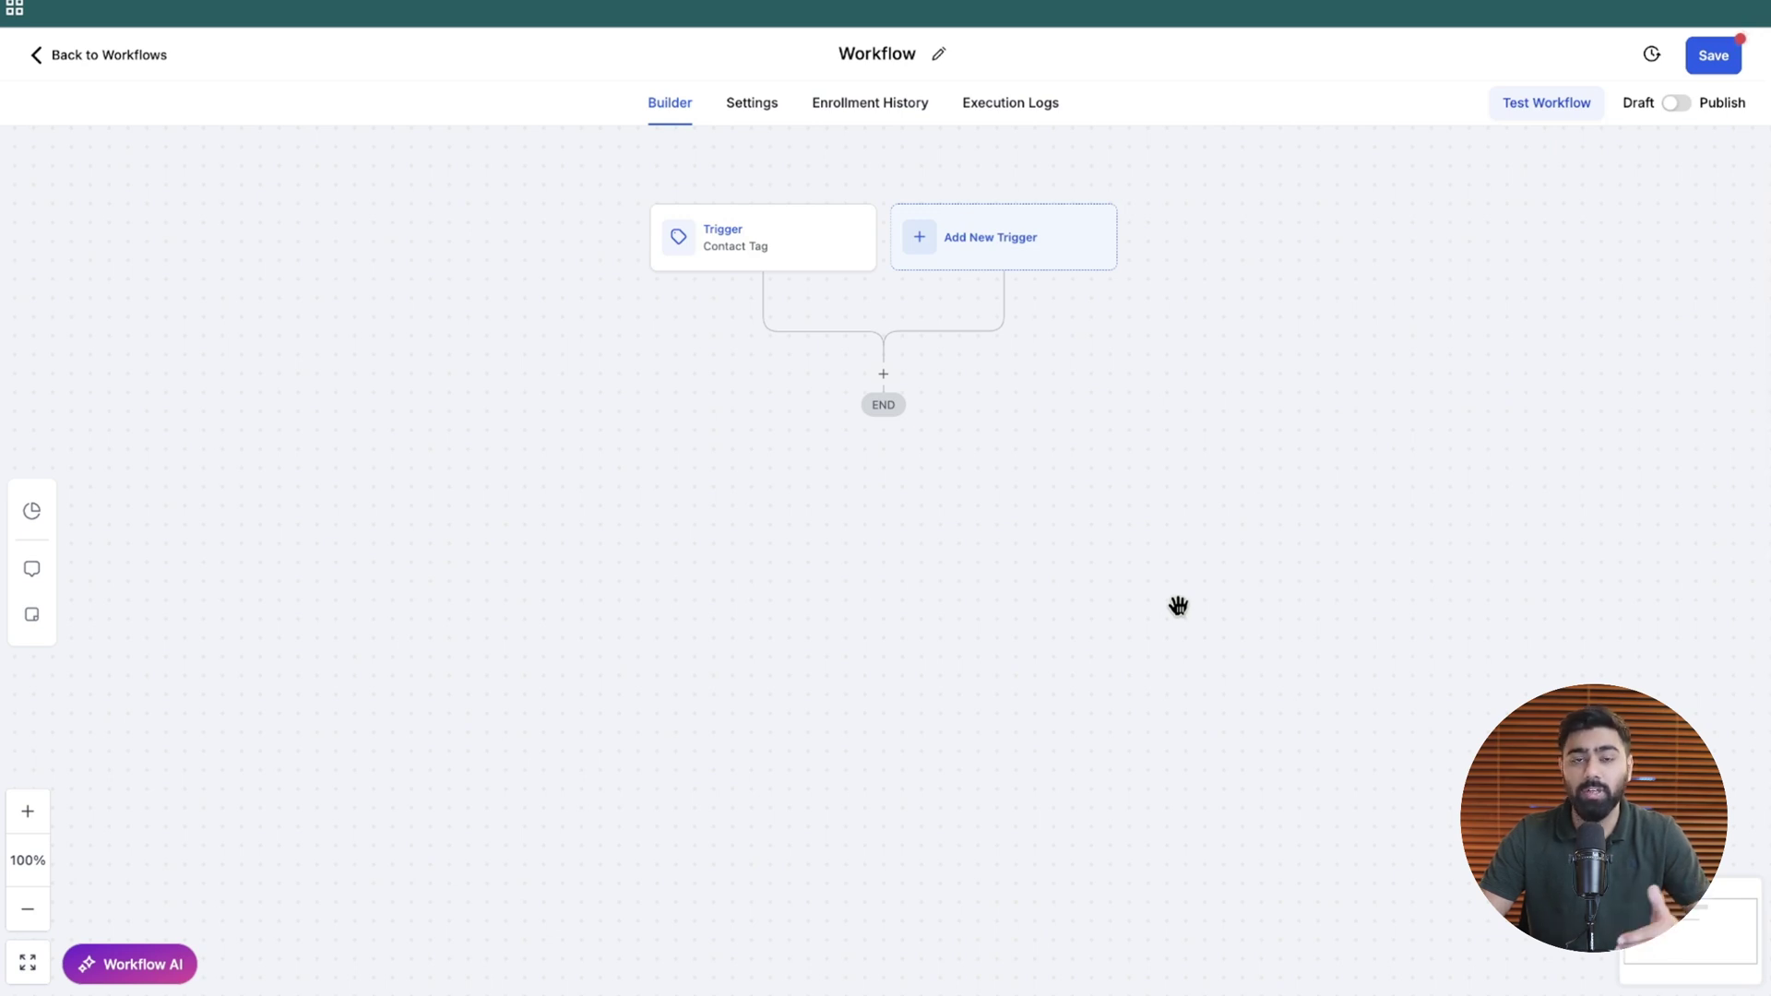
Step: Add a Find Opportunity action set to the most recently created opportunity
left_click(883, 373)
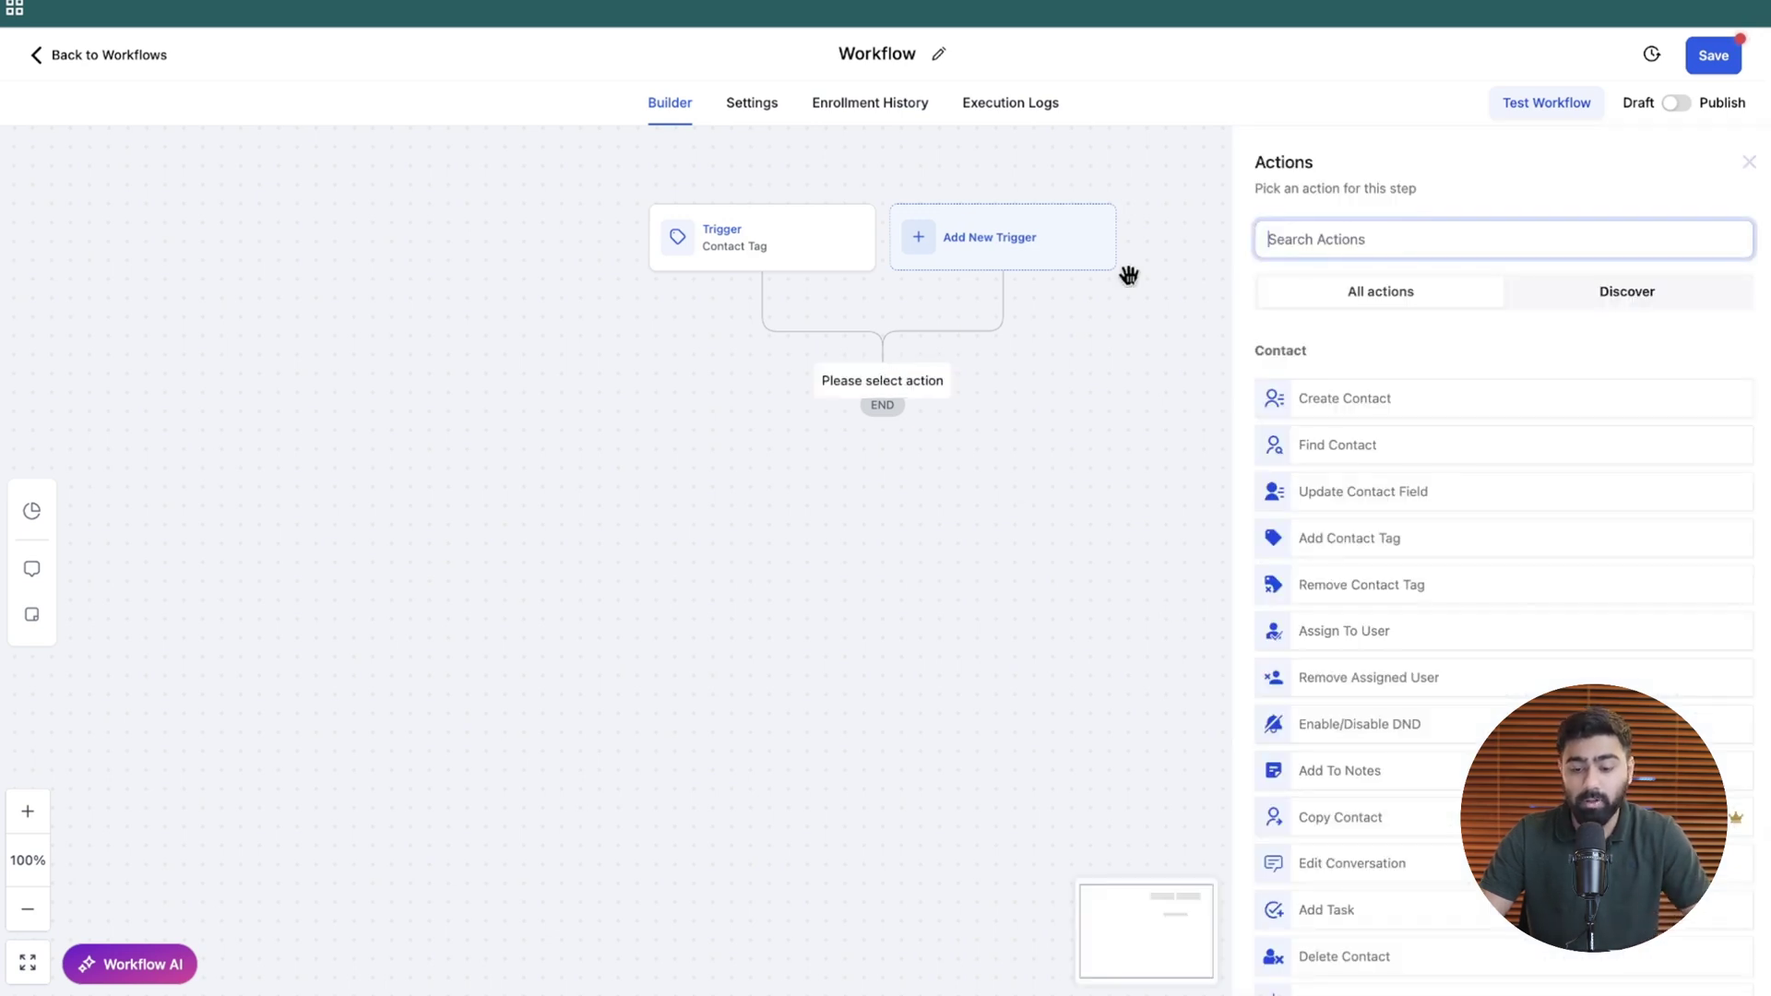
type("find")
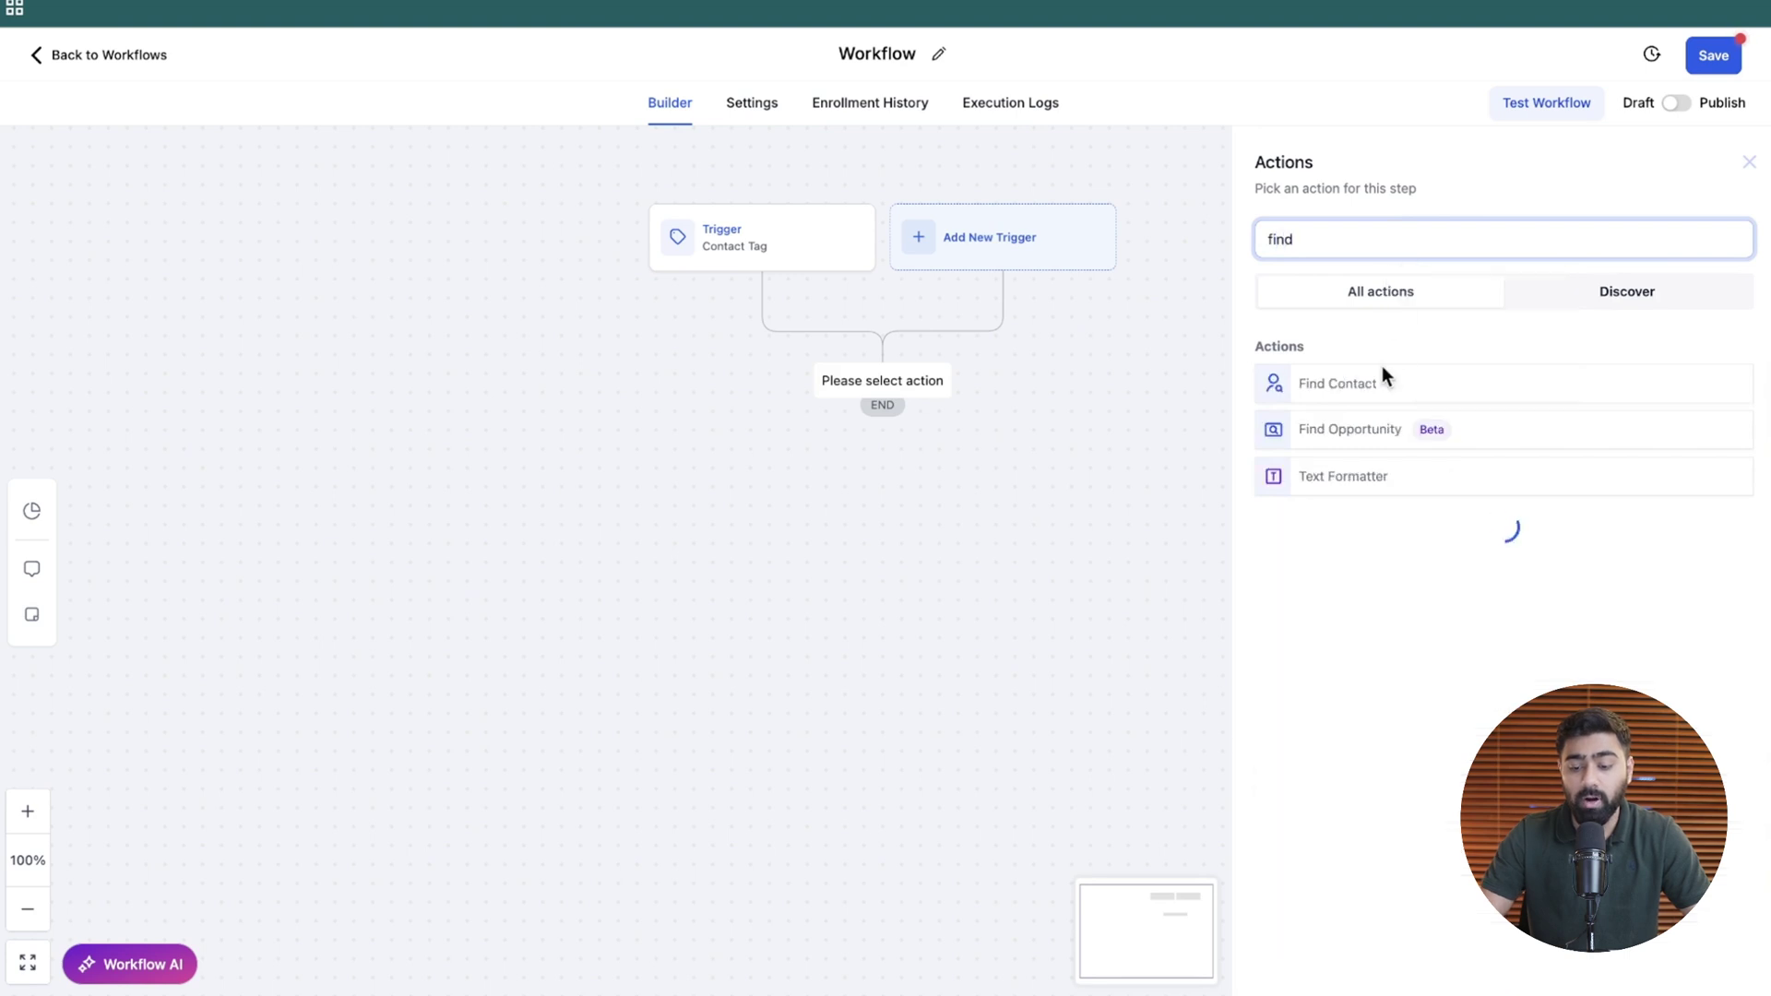
left_click(1349, 426)
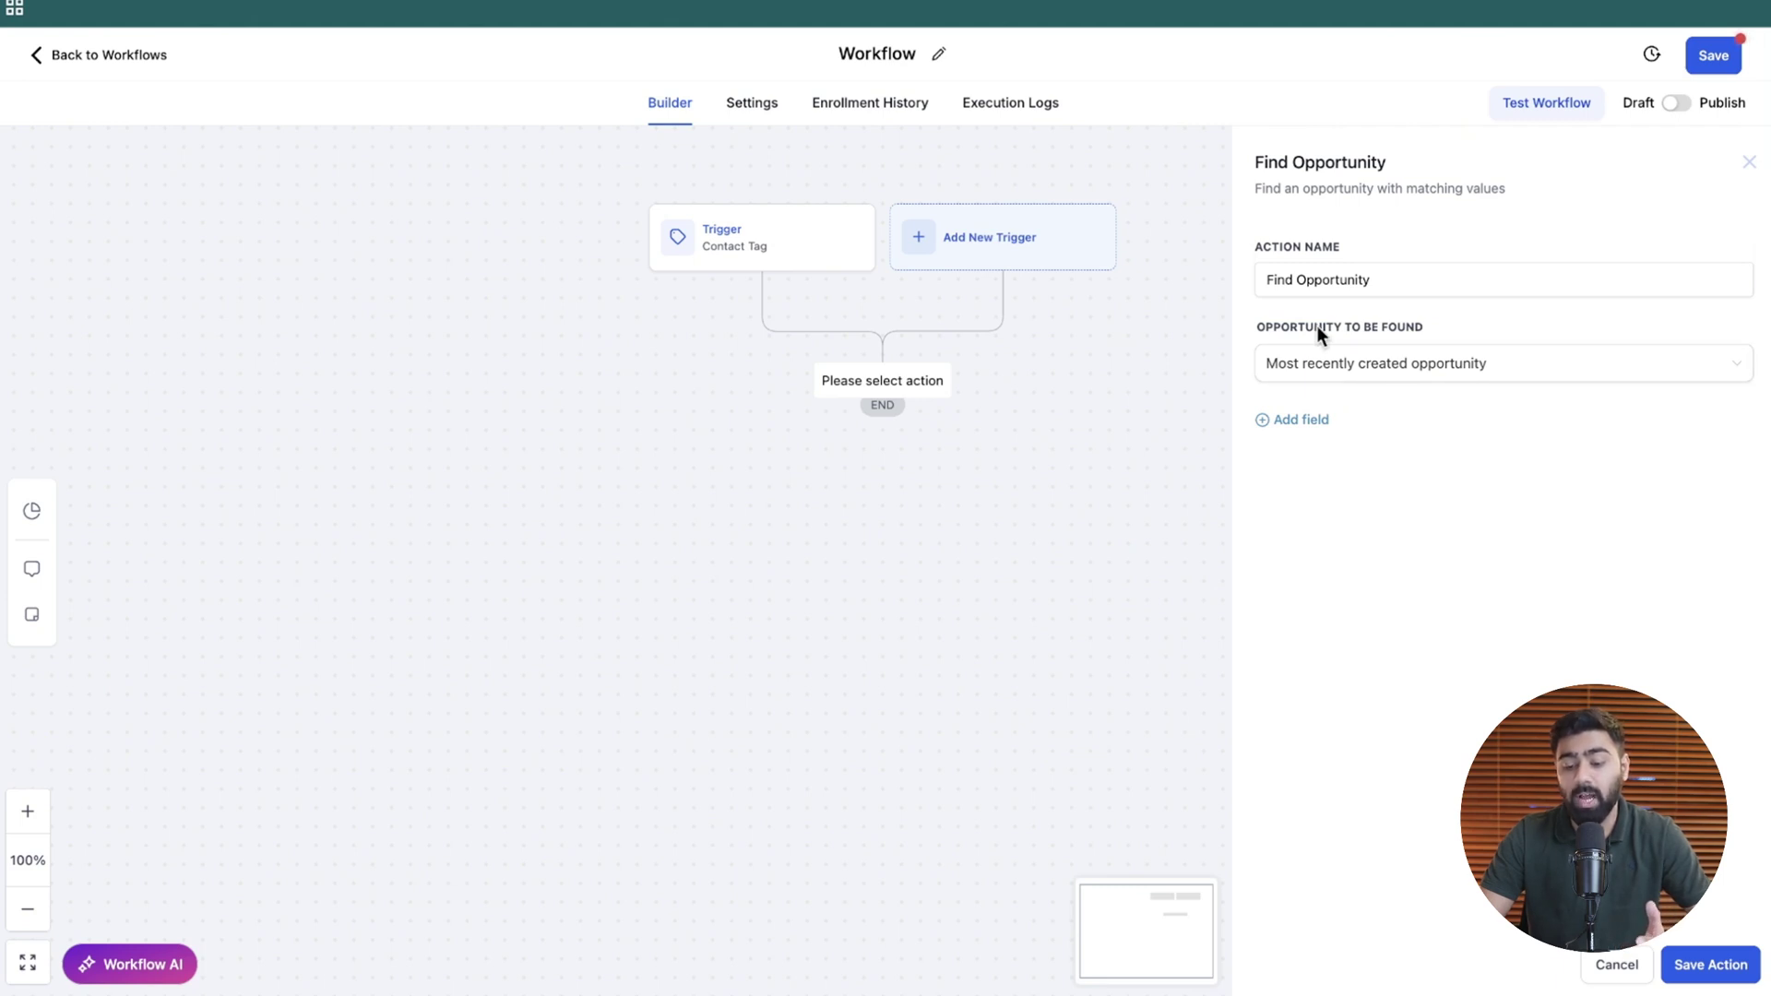
left_click(1310, 367)
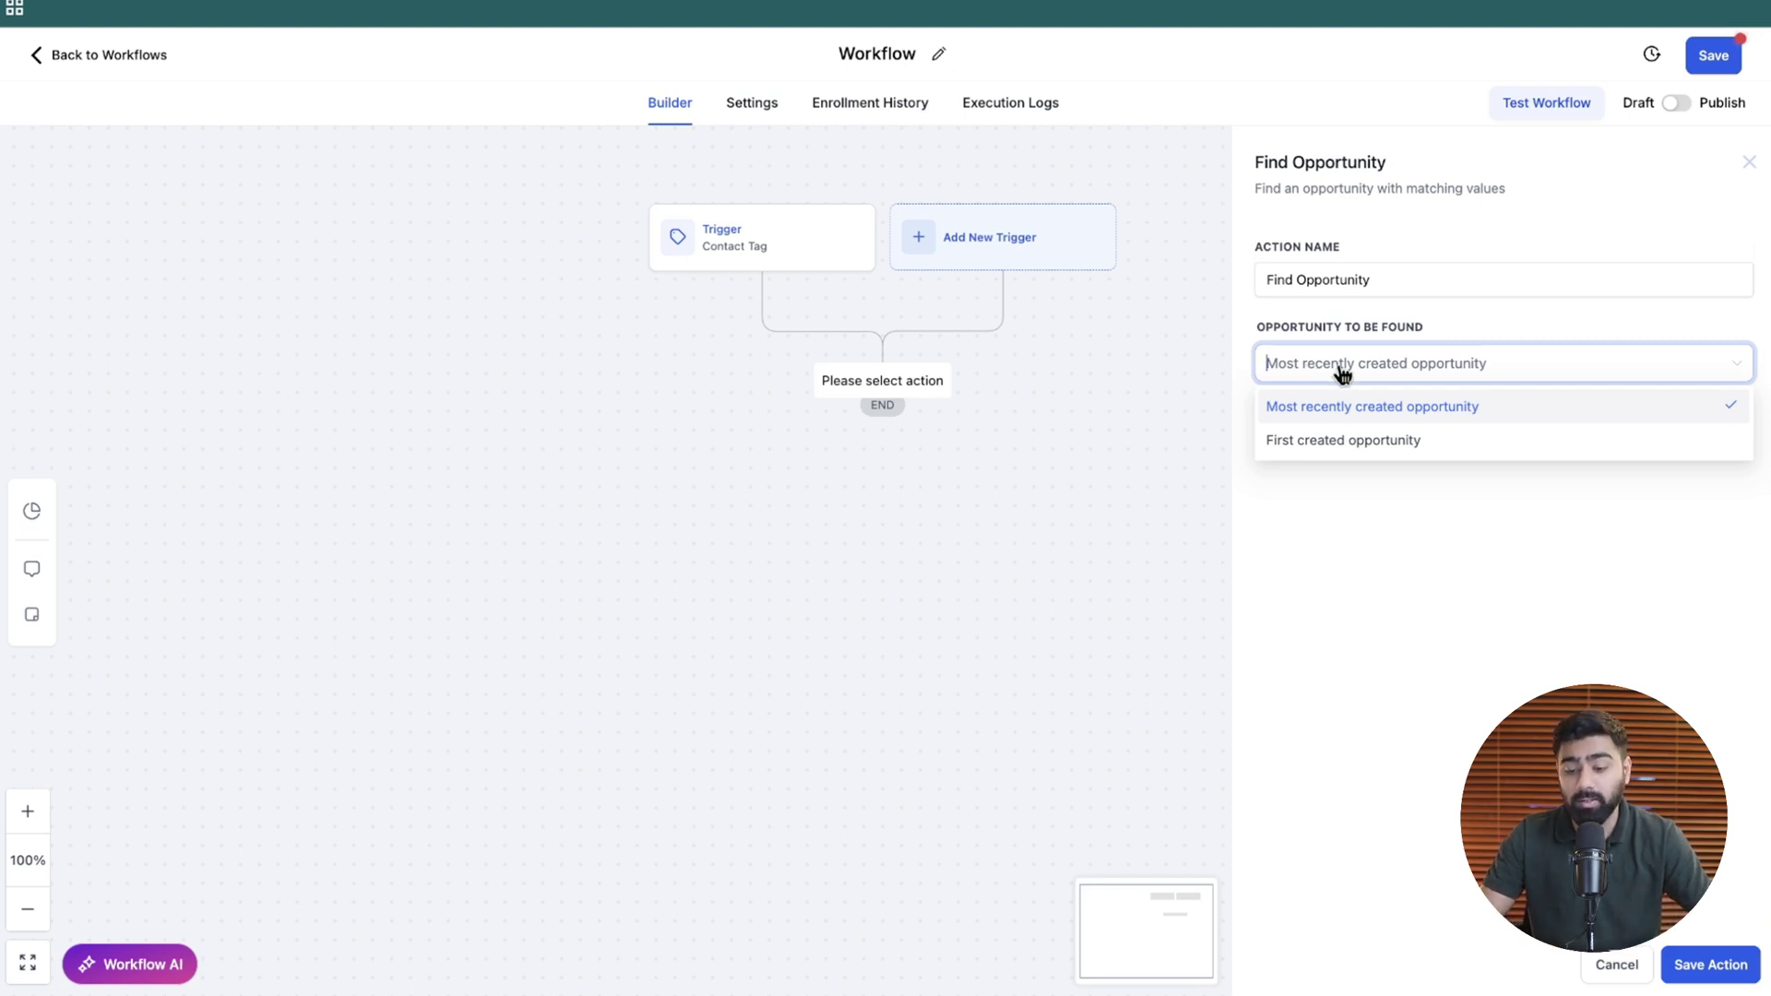
left_click(1348, 527)
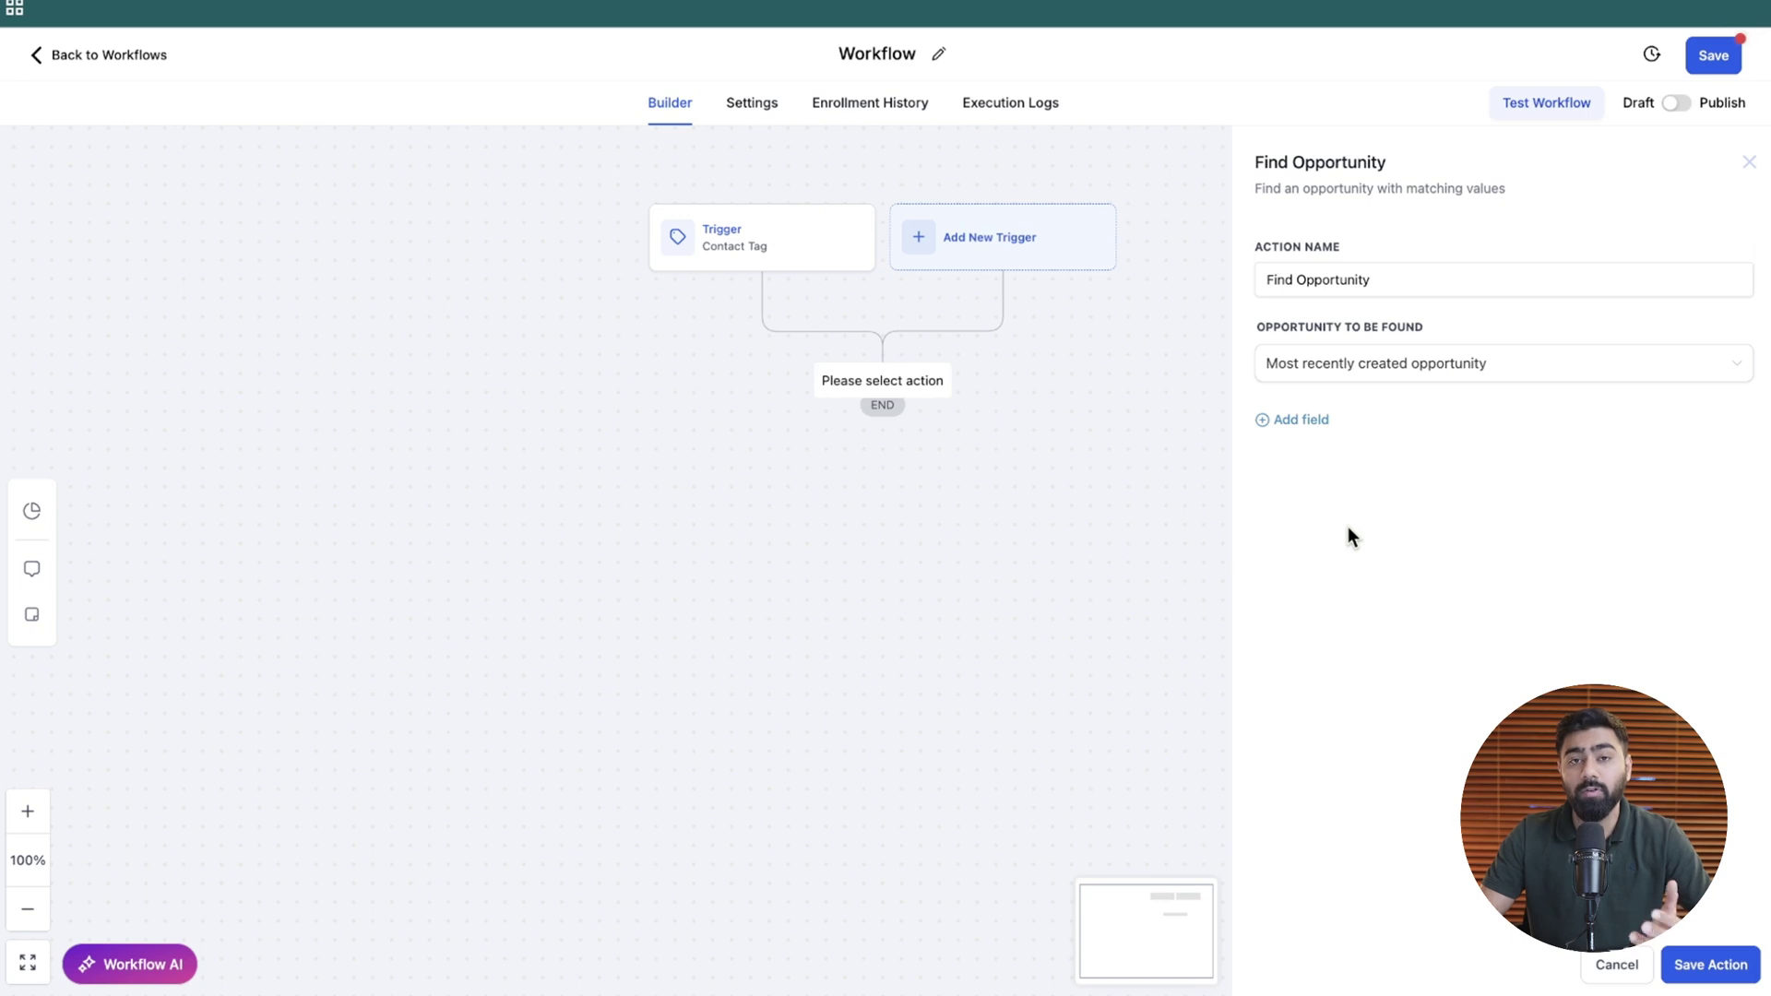
Step: Browse the opportunity match fields, then remove the empty field row so no field is matched
left_click(1299, 422)
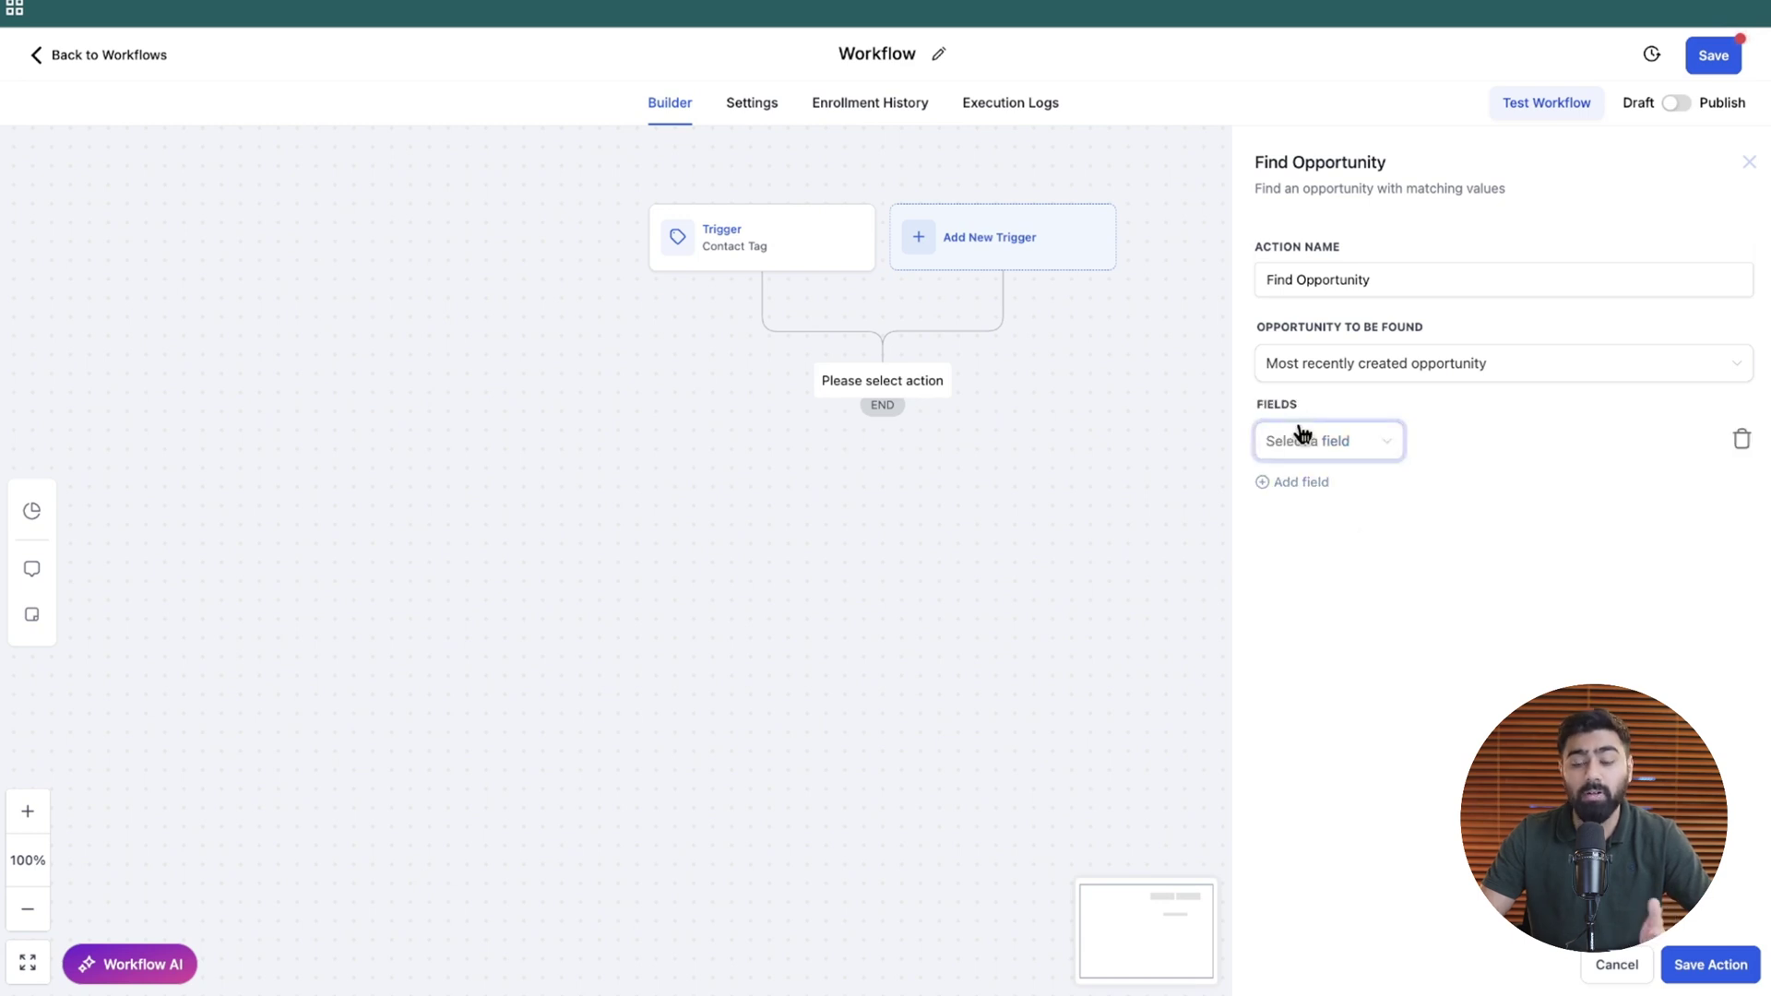
left_click(1309, 442)
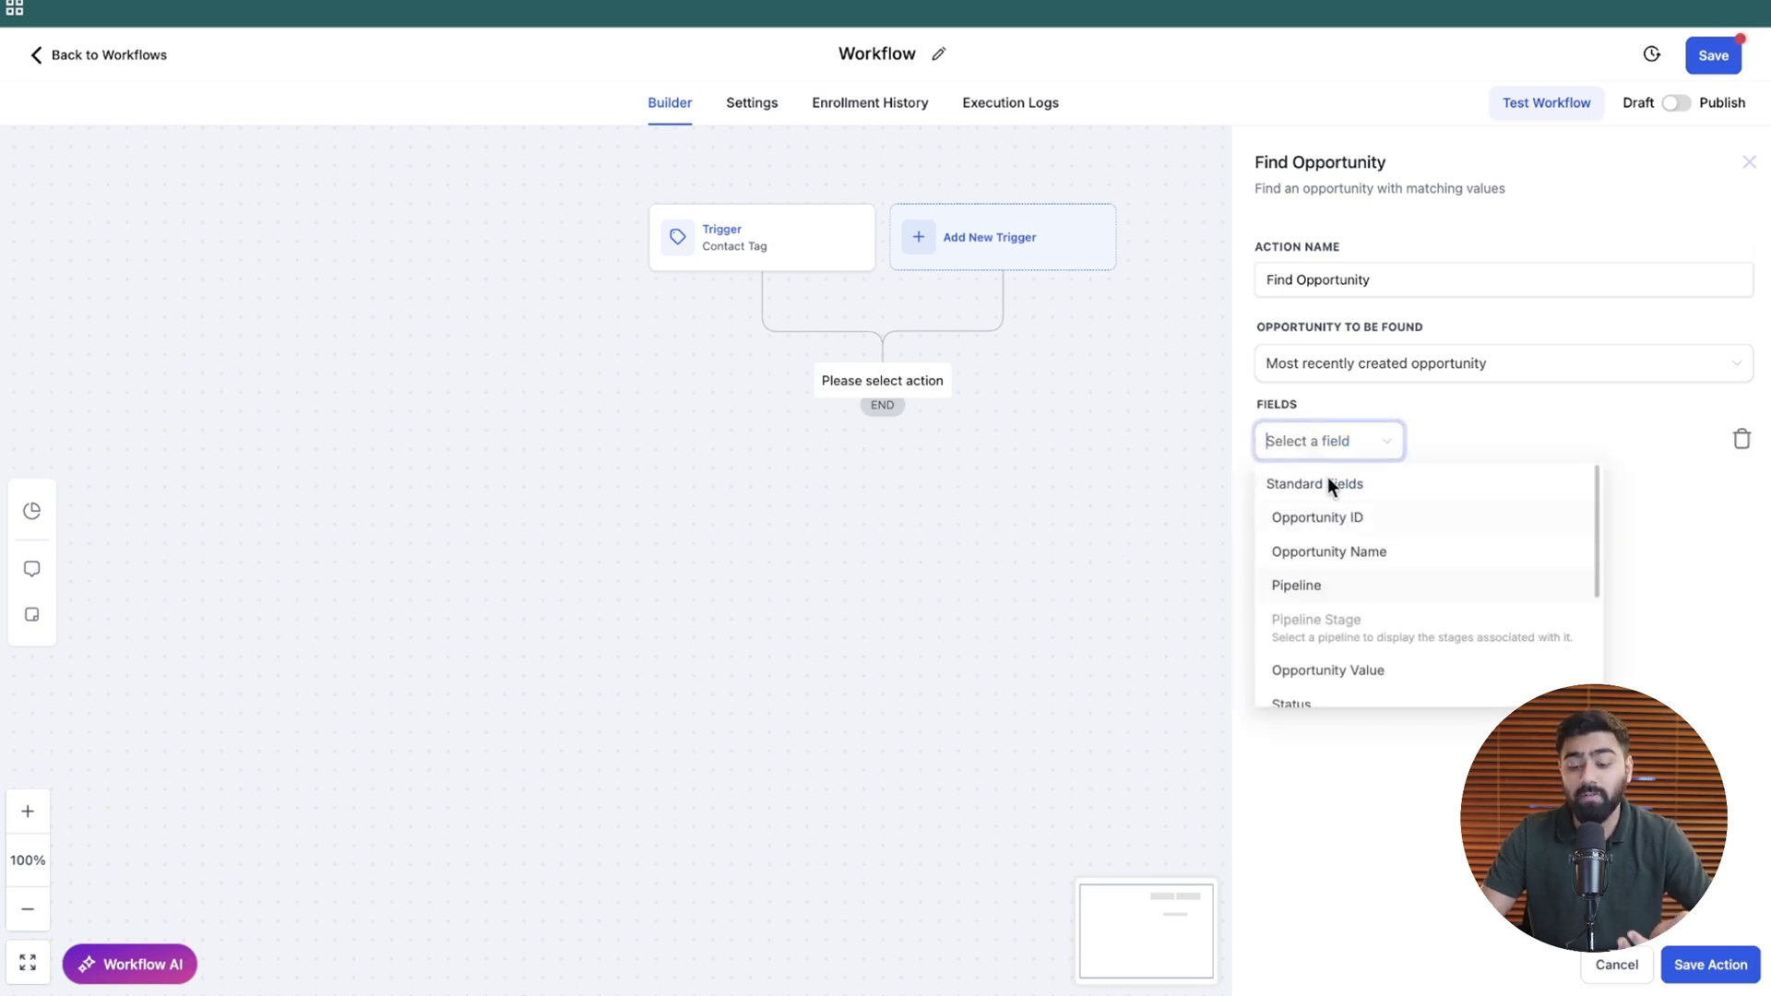
scroll(1337, 560, "down", 1)
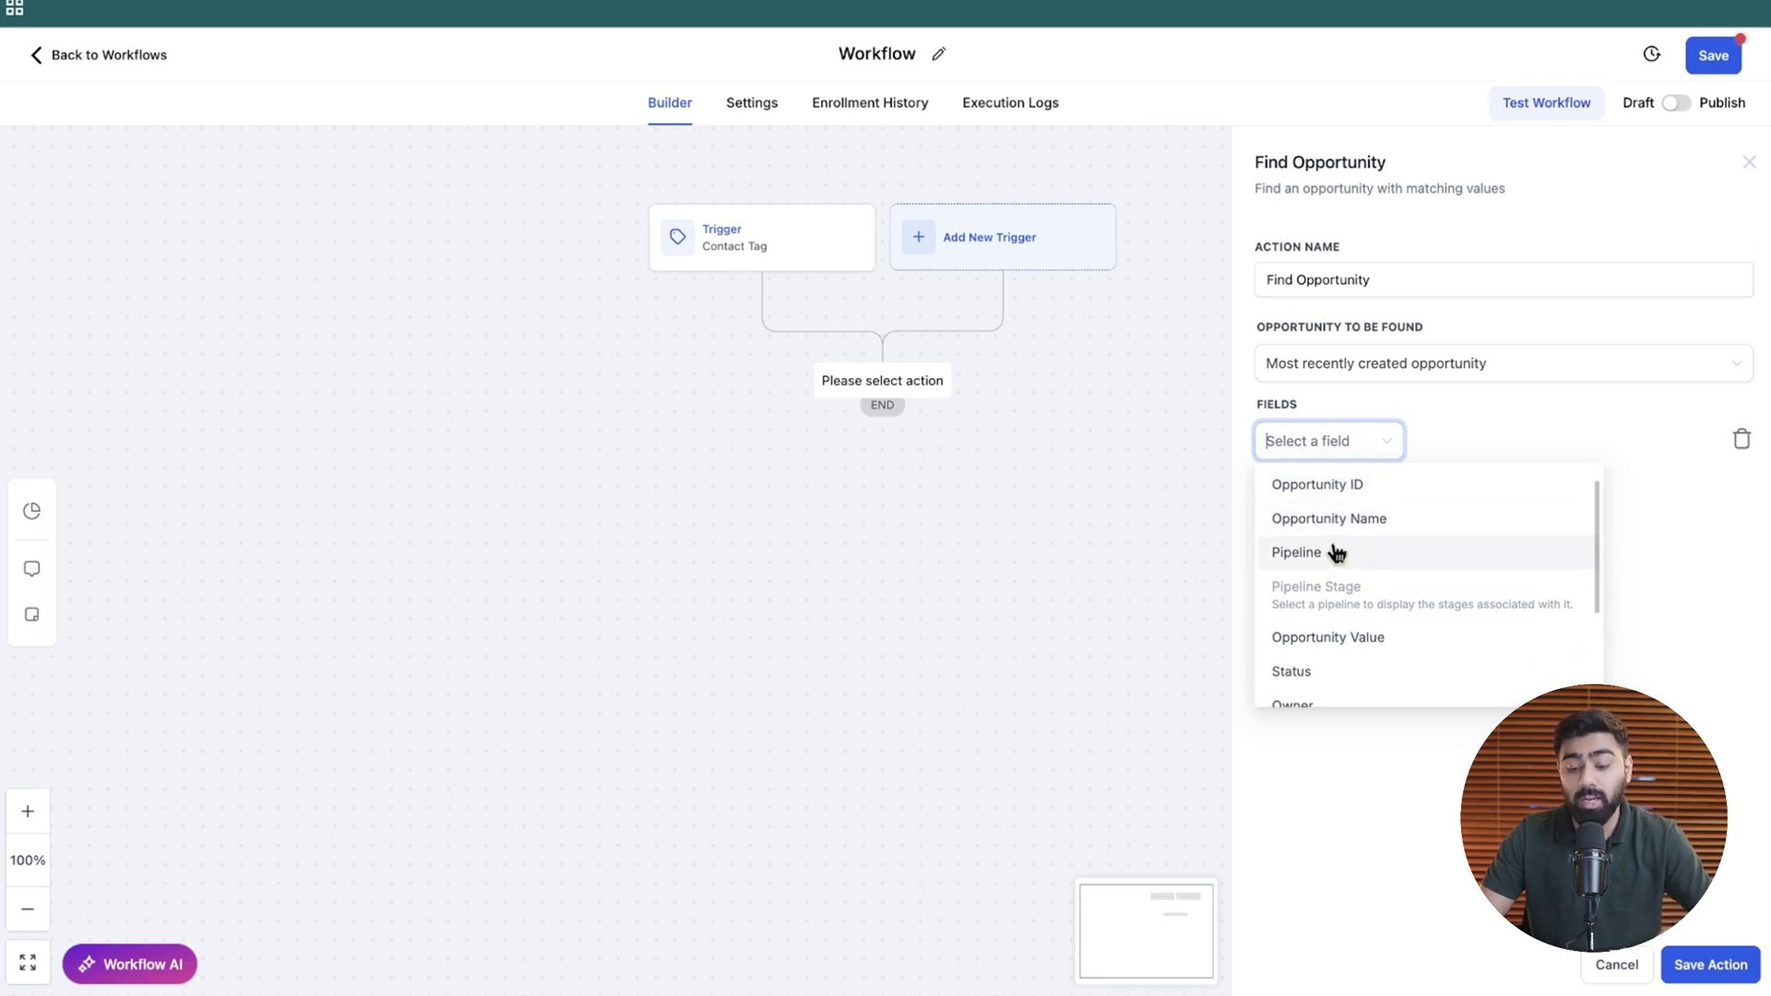
scroll(1340, 563, "down", 1)
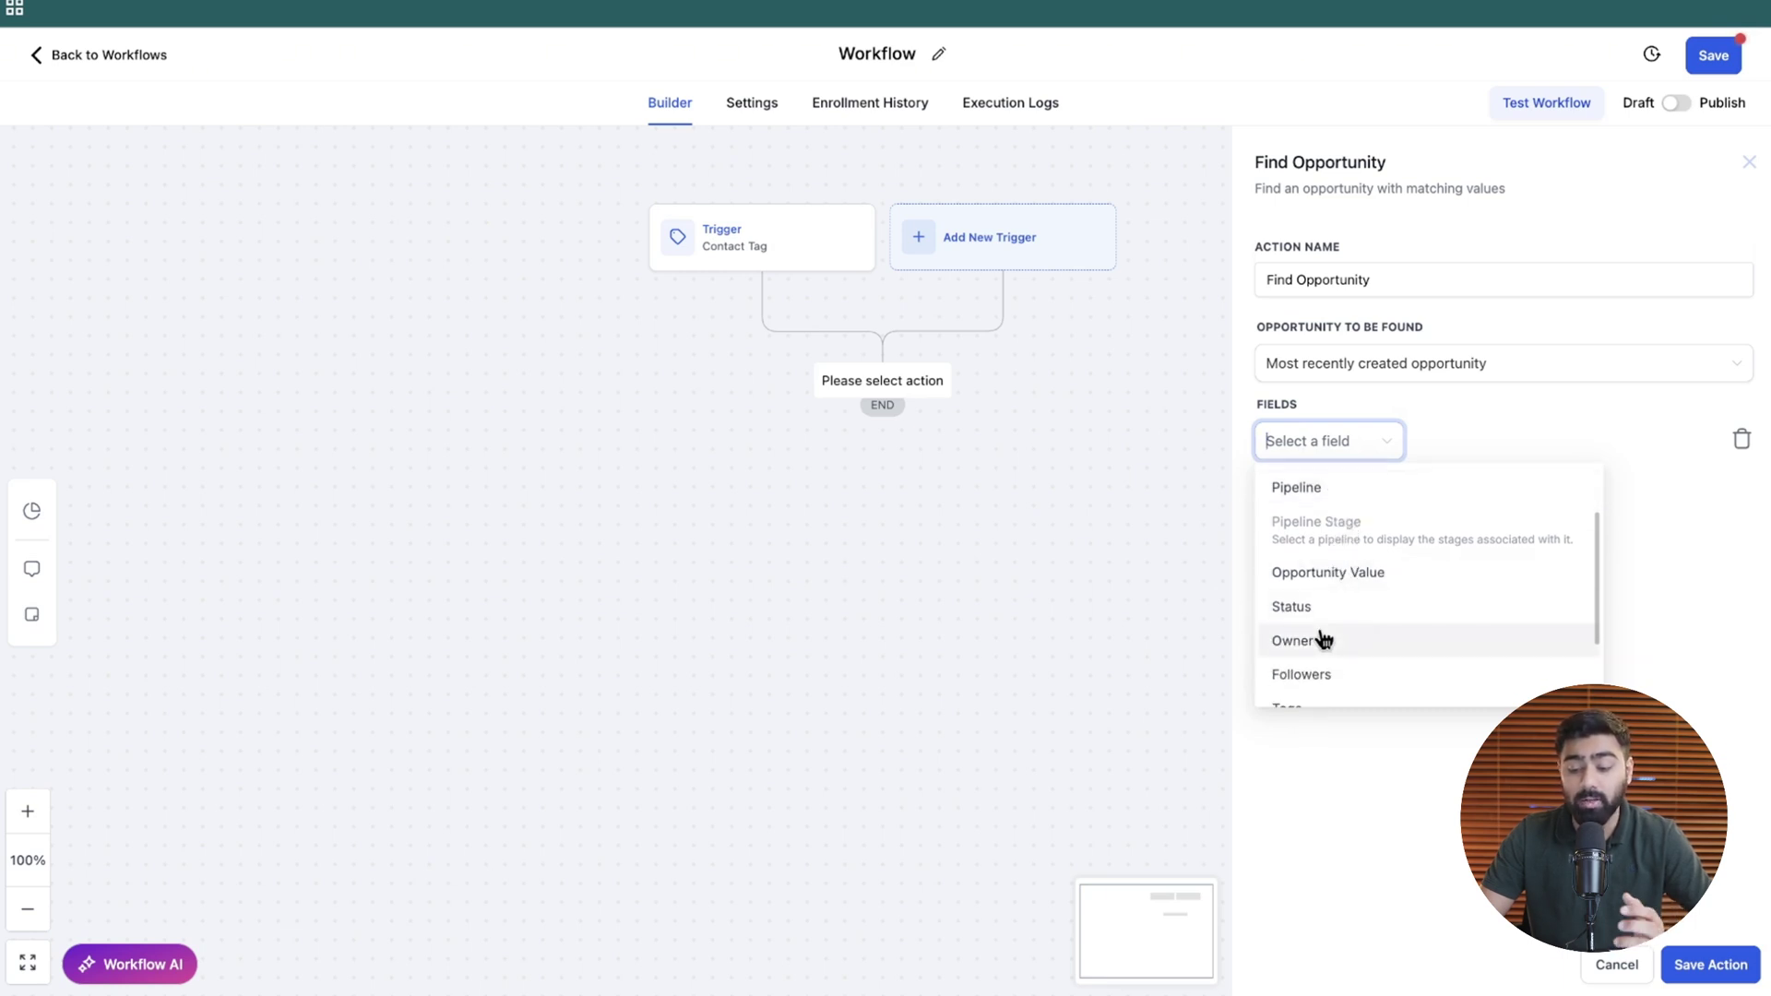
scroll(1345, 588, "down", 2)
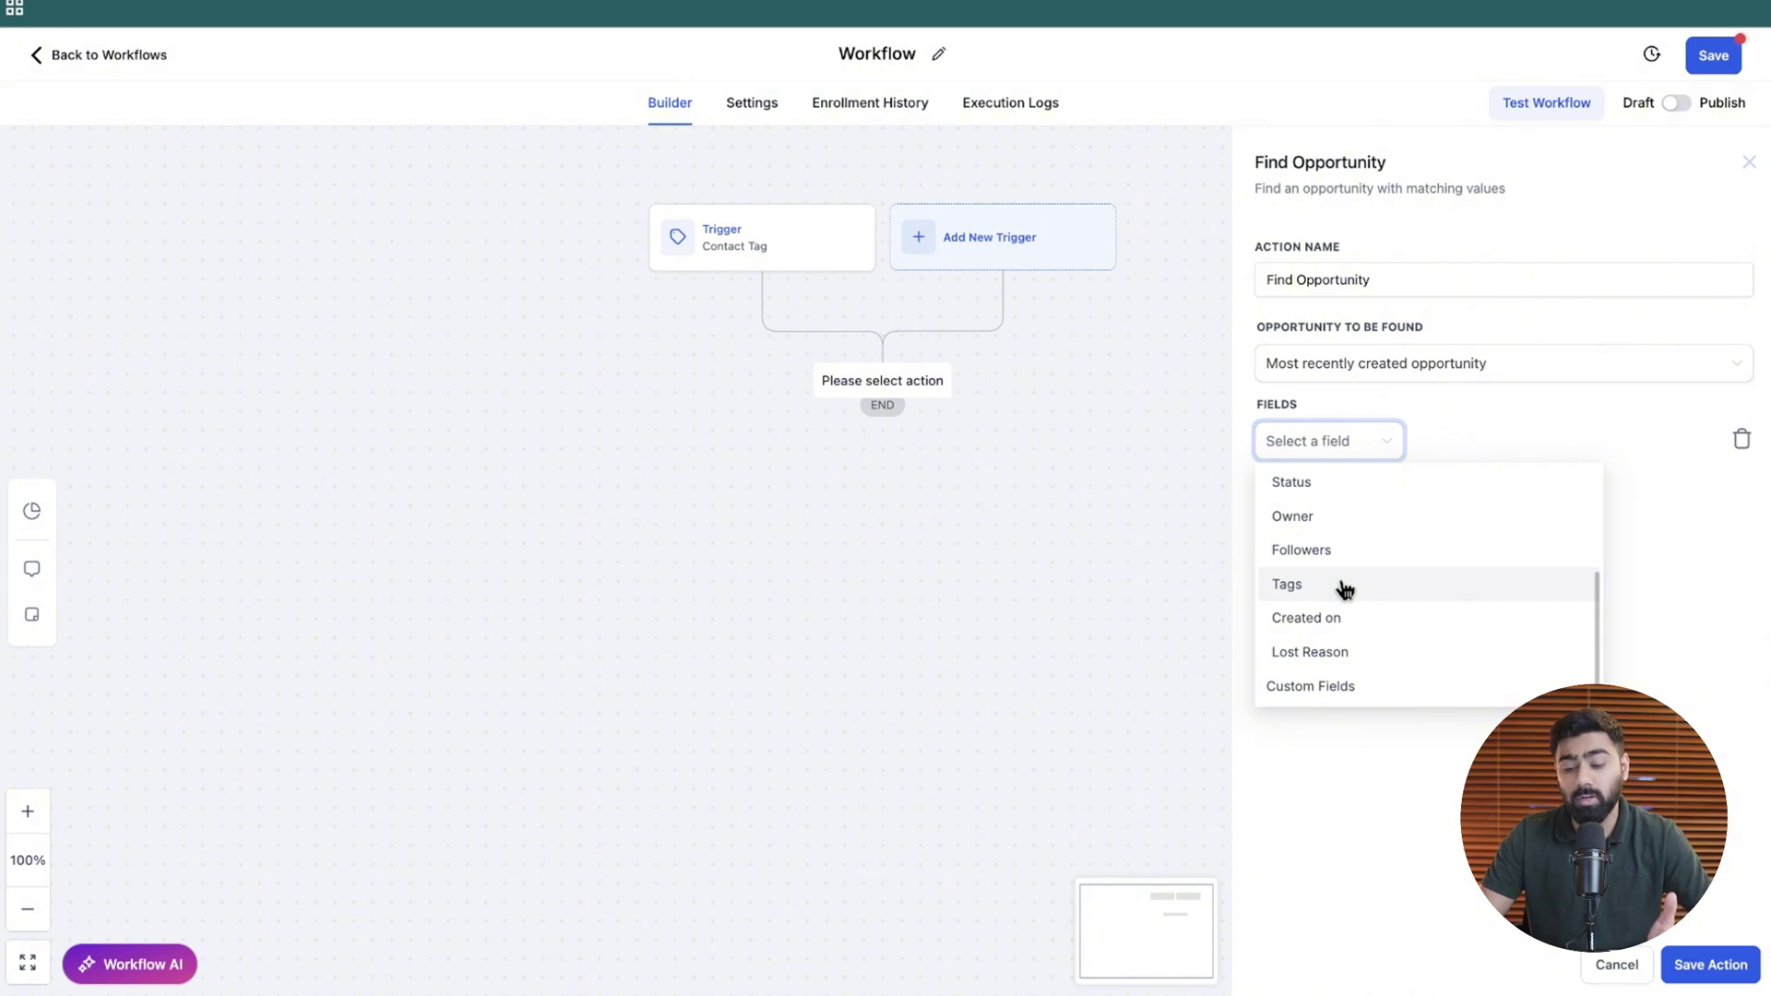
scroll(1344, 589, "up", 1)
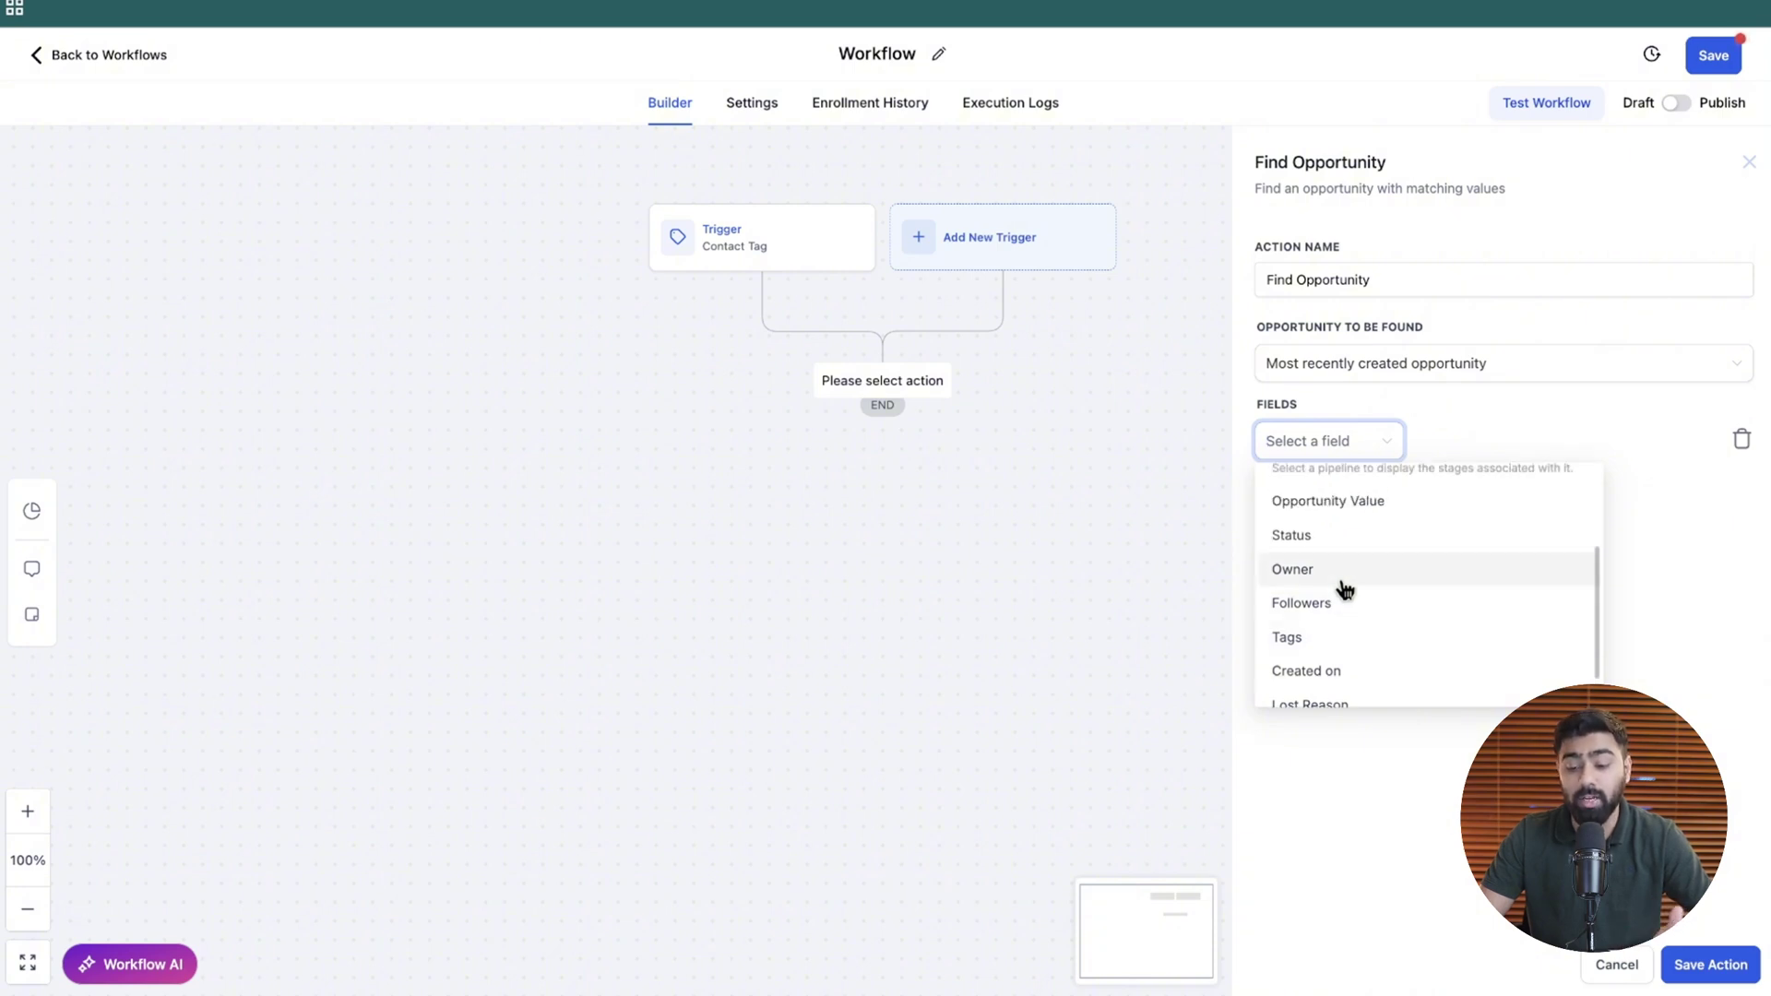
scroll(1344, 589, "up", 3)
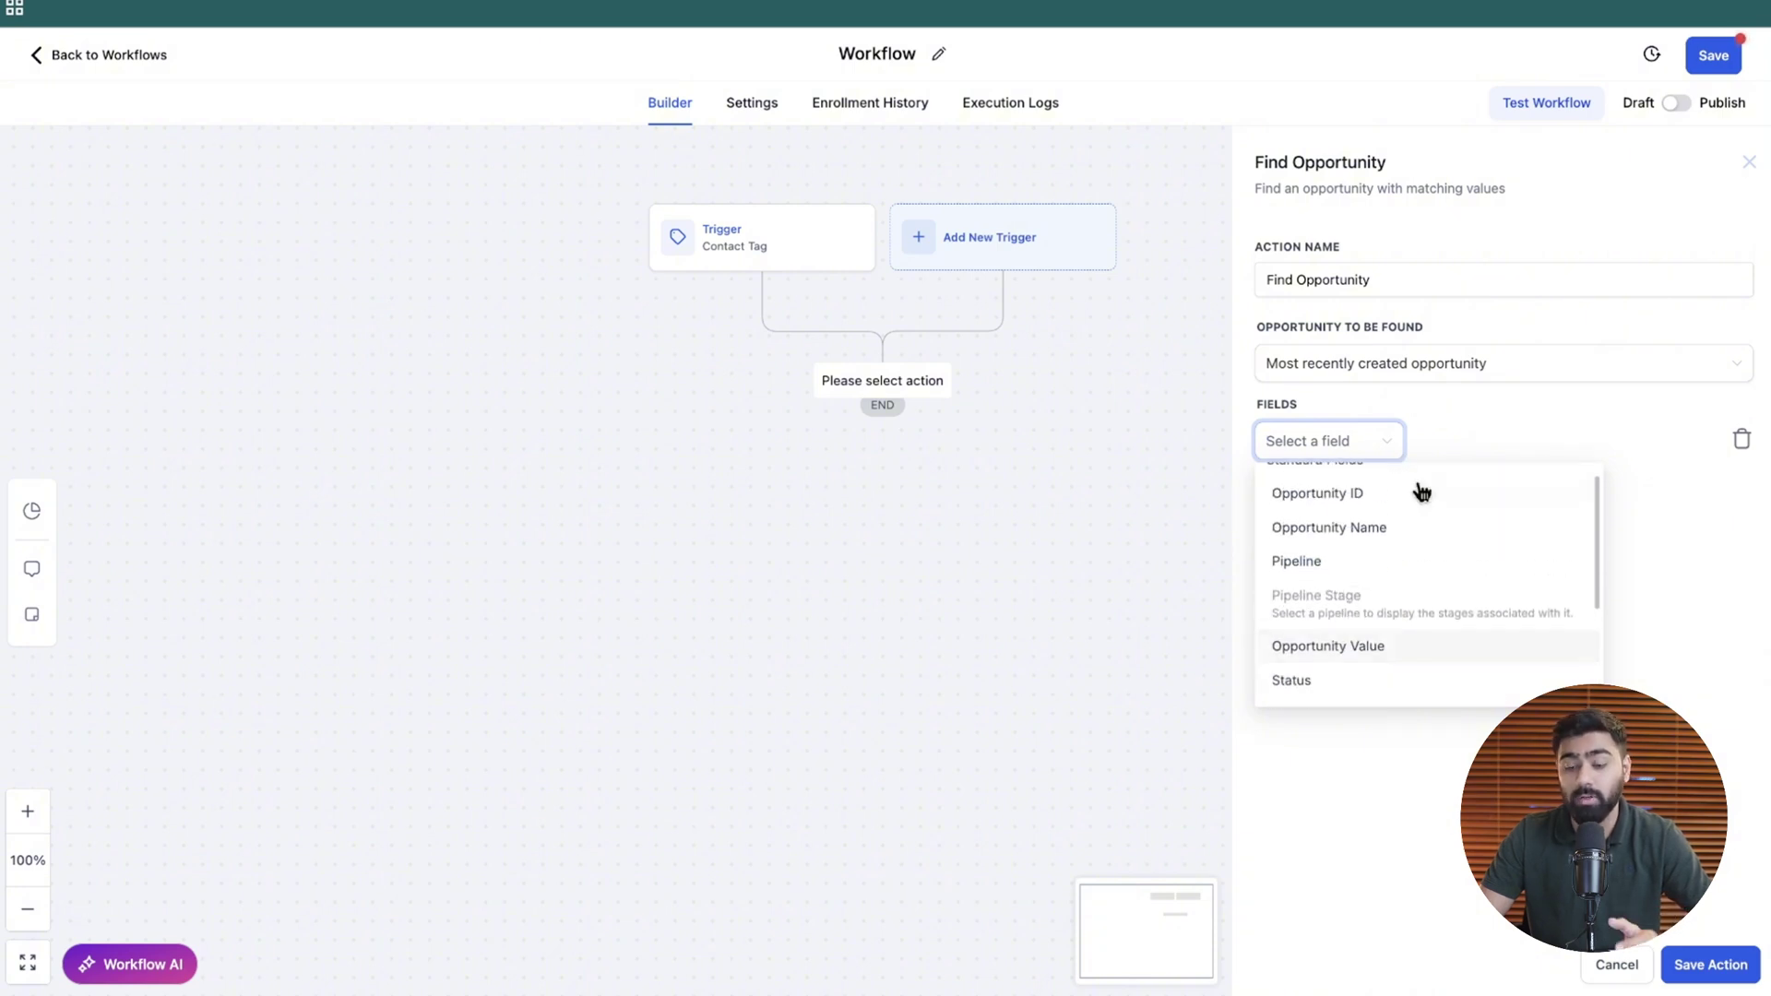
left_click(1480, 428)
left_click(1742, 439)
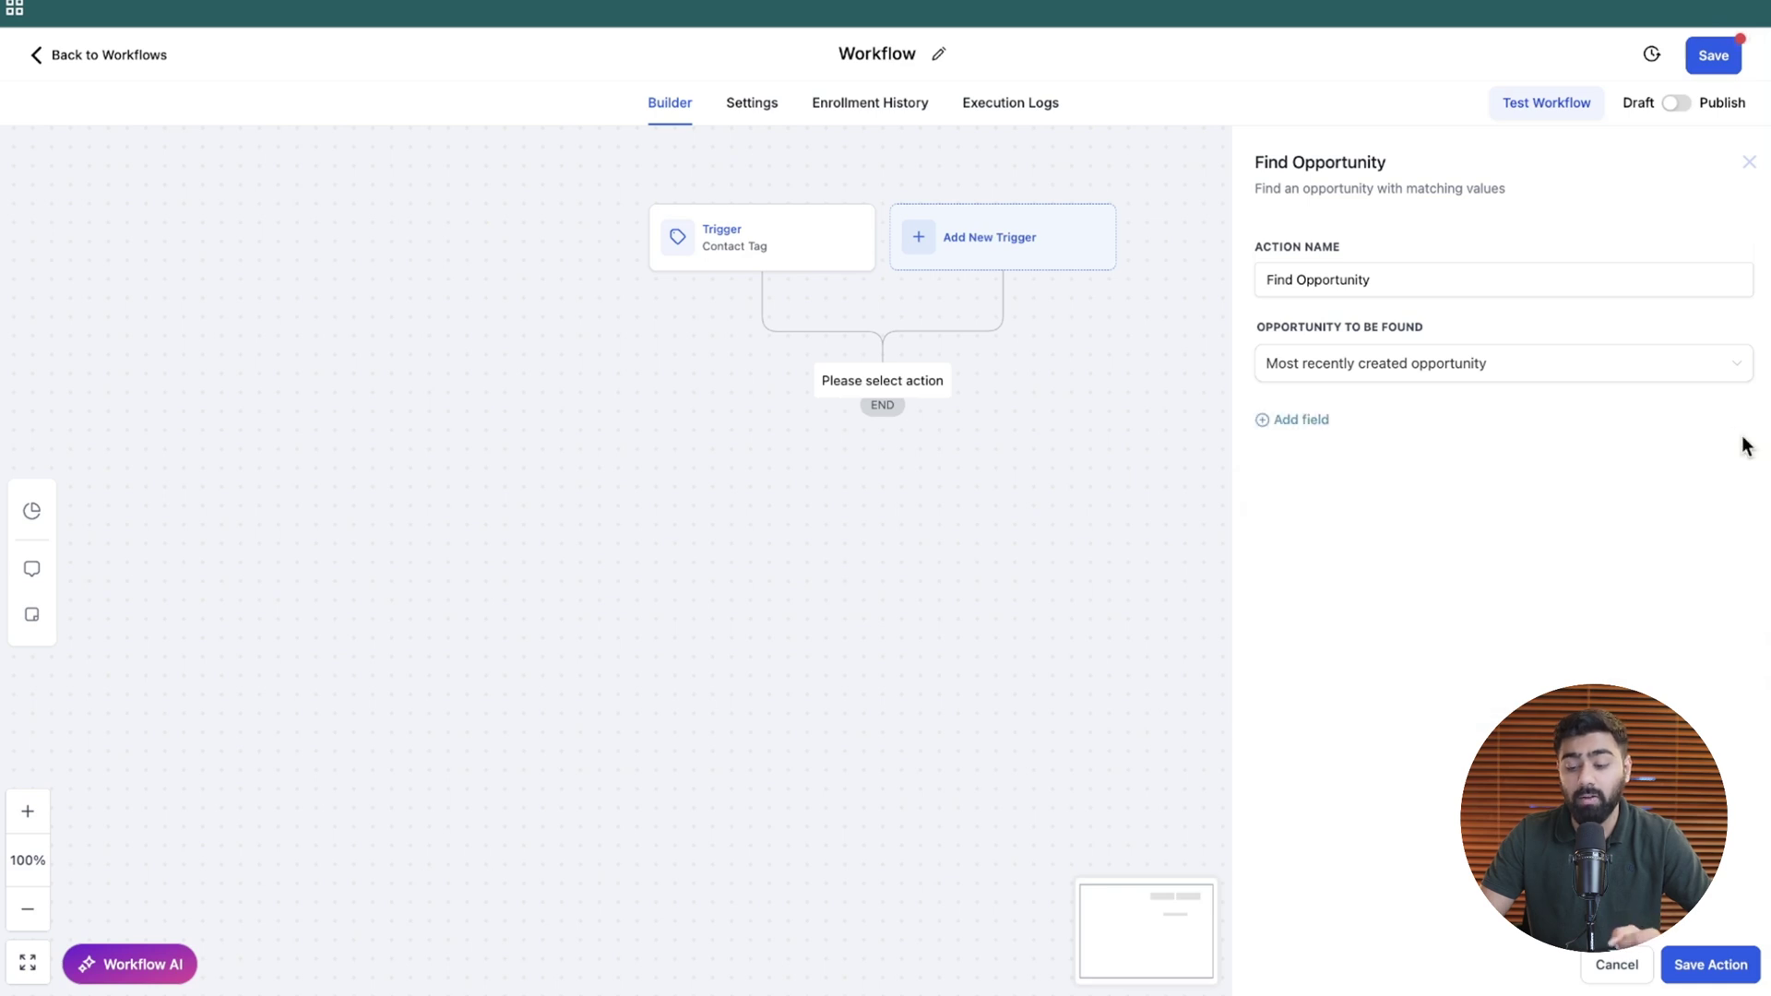
Step: Save the Find Opportunity action and start adding an action under Opportunity Not Found
left_click(1712, 966)
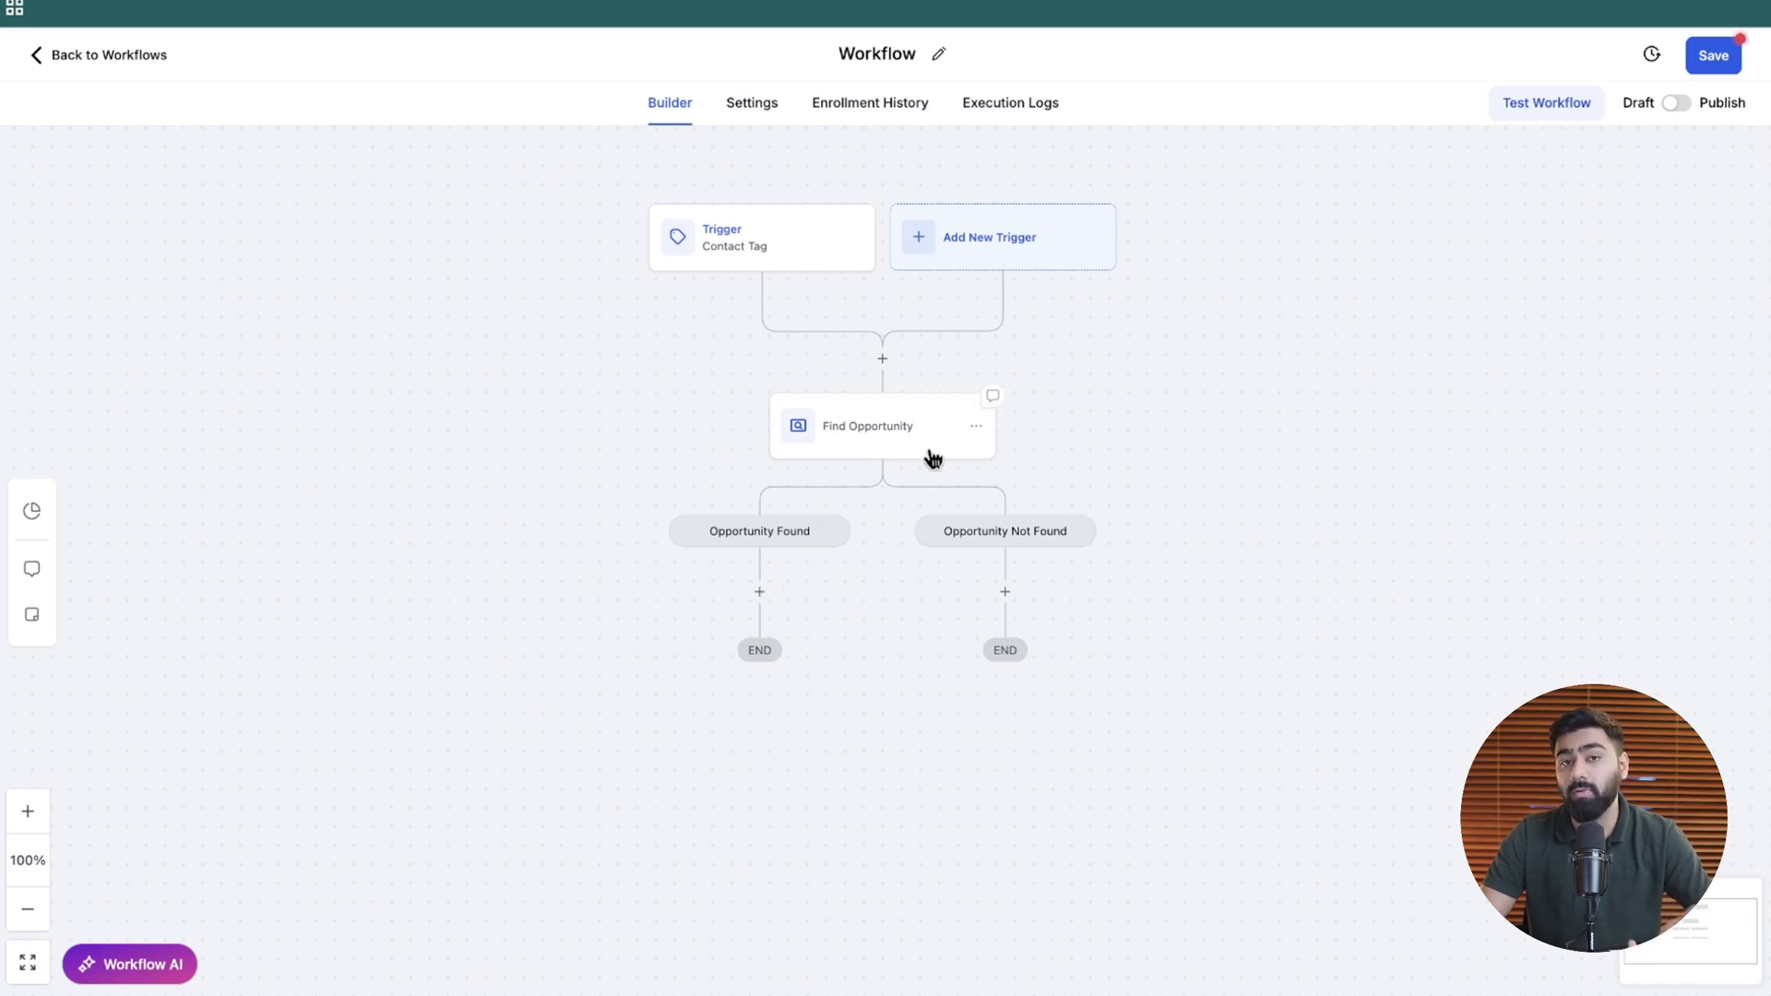
left_click(1006, 592)
Step: Choose the Create Opportunity action and add a Pipeline Stage field set to New Lead
type("create")
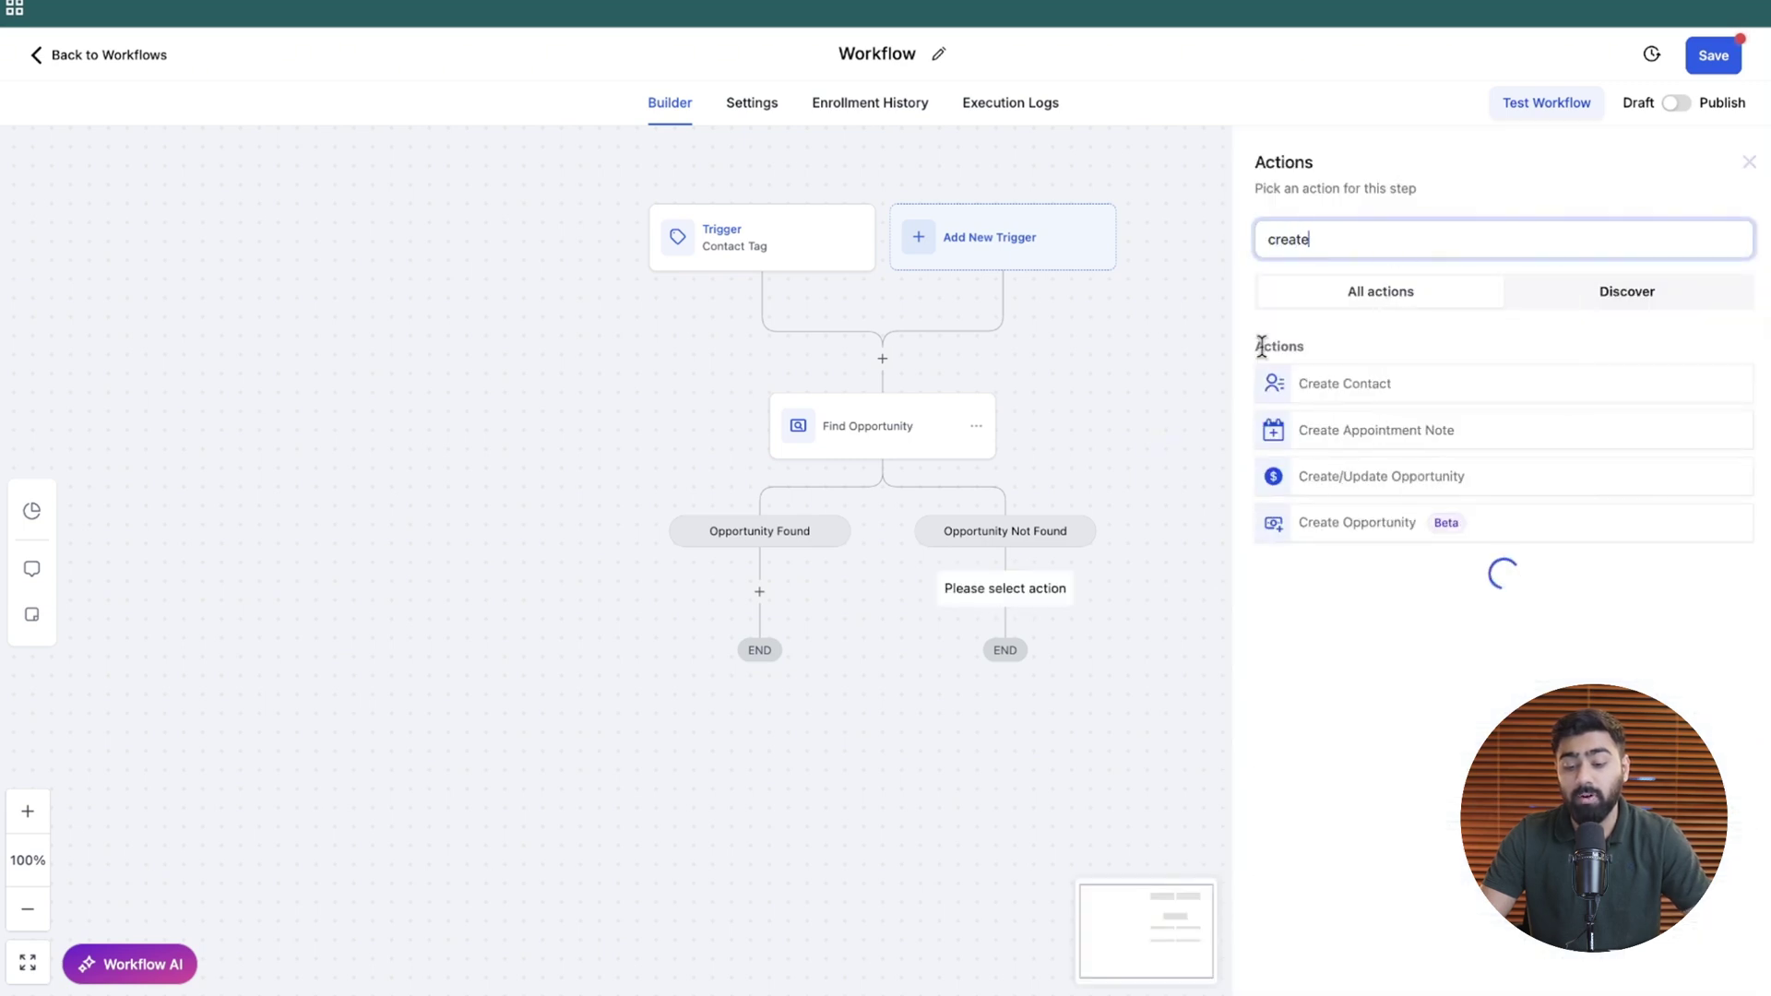
left_click(1321, 522)
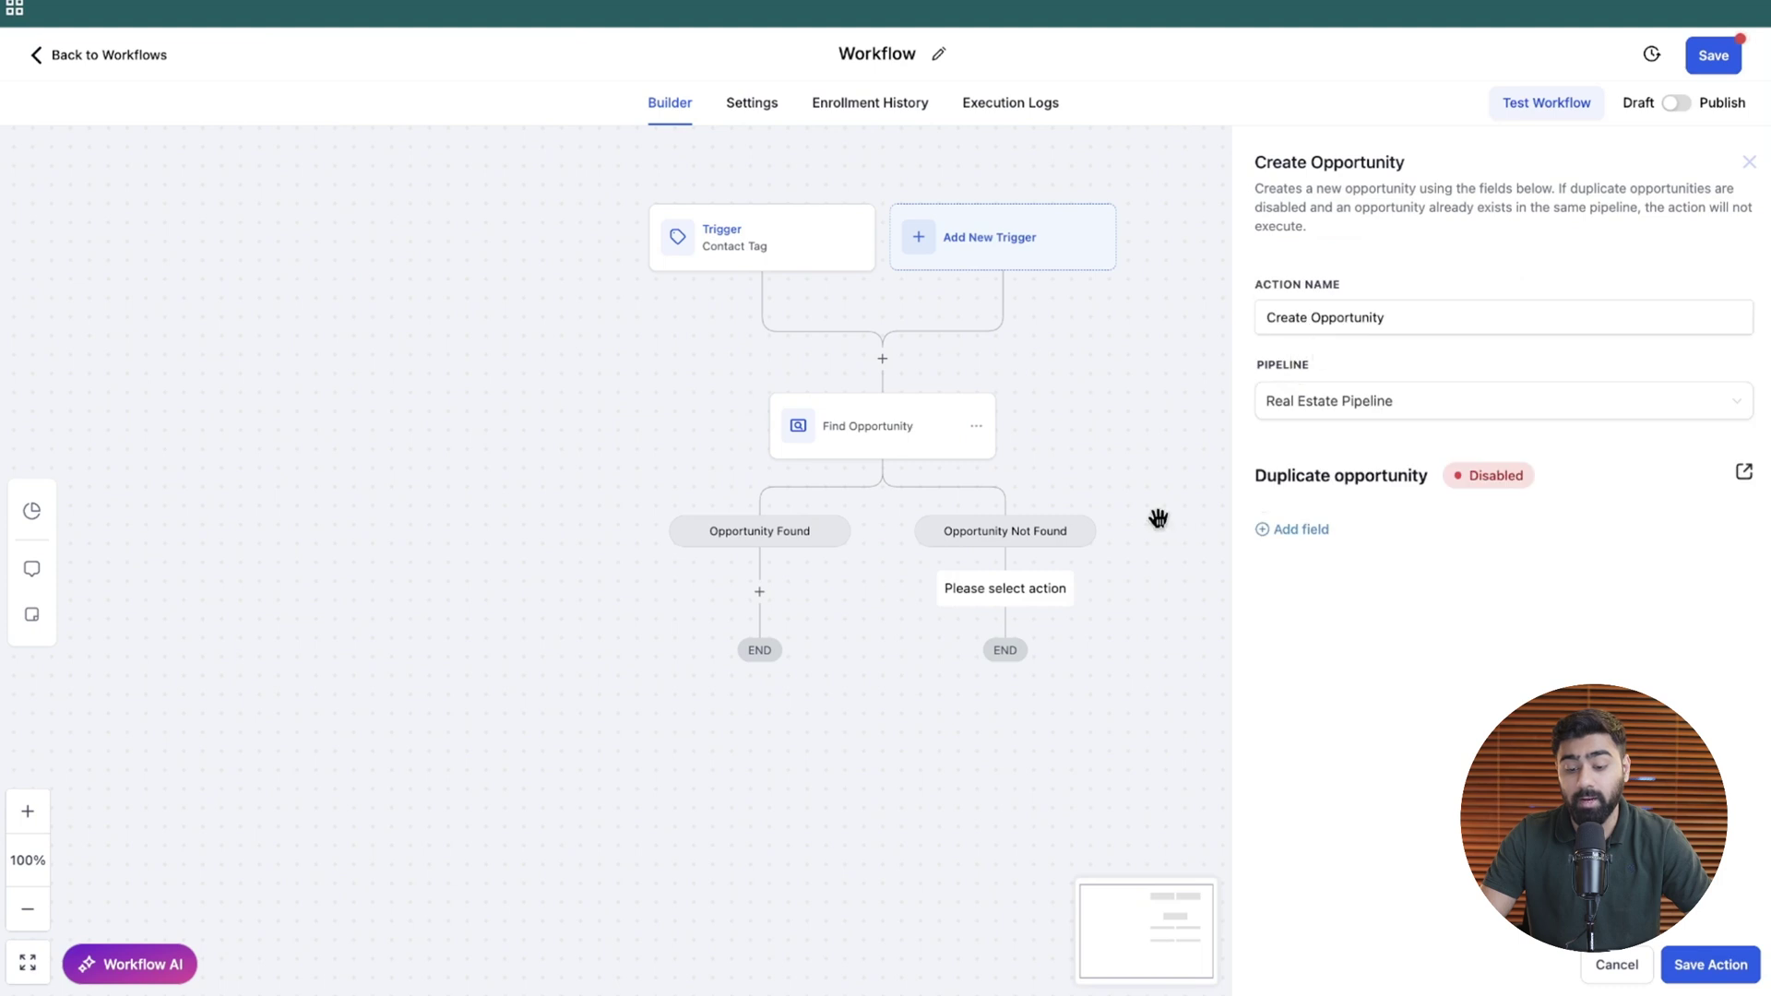
left_click(1286, 543)
left_click(1307, 552)
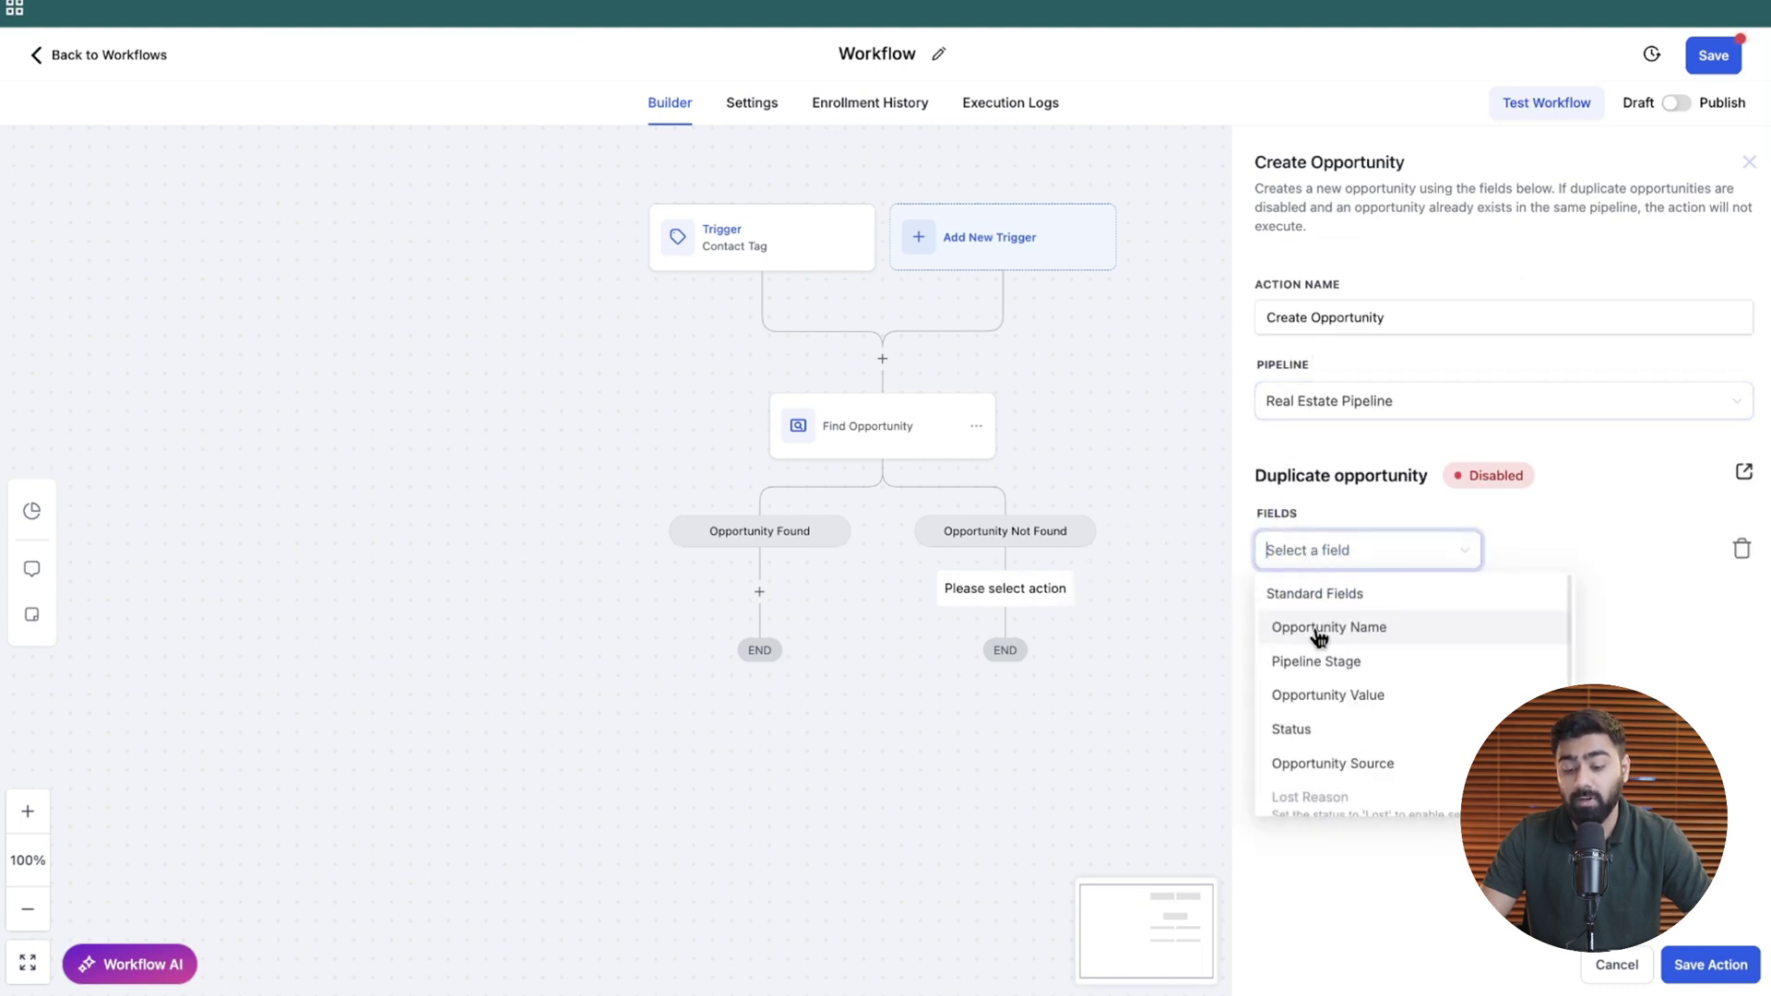
left_click(1317, 661)
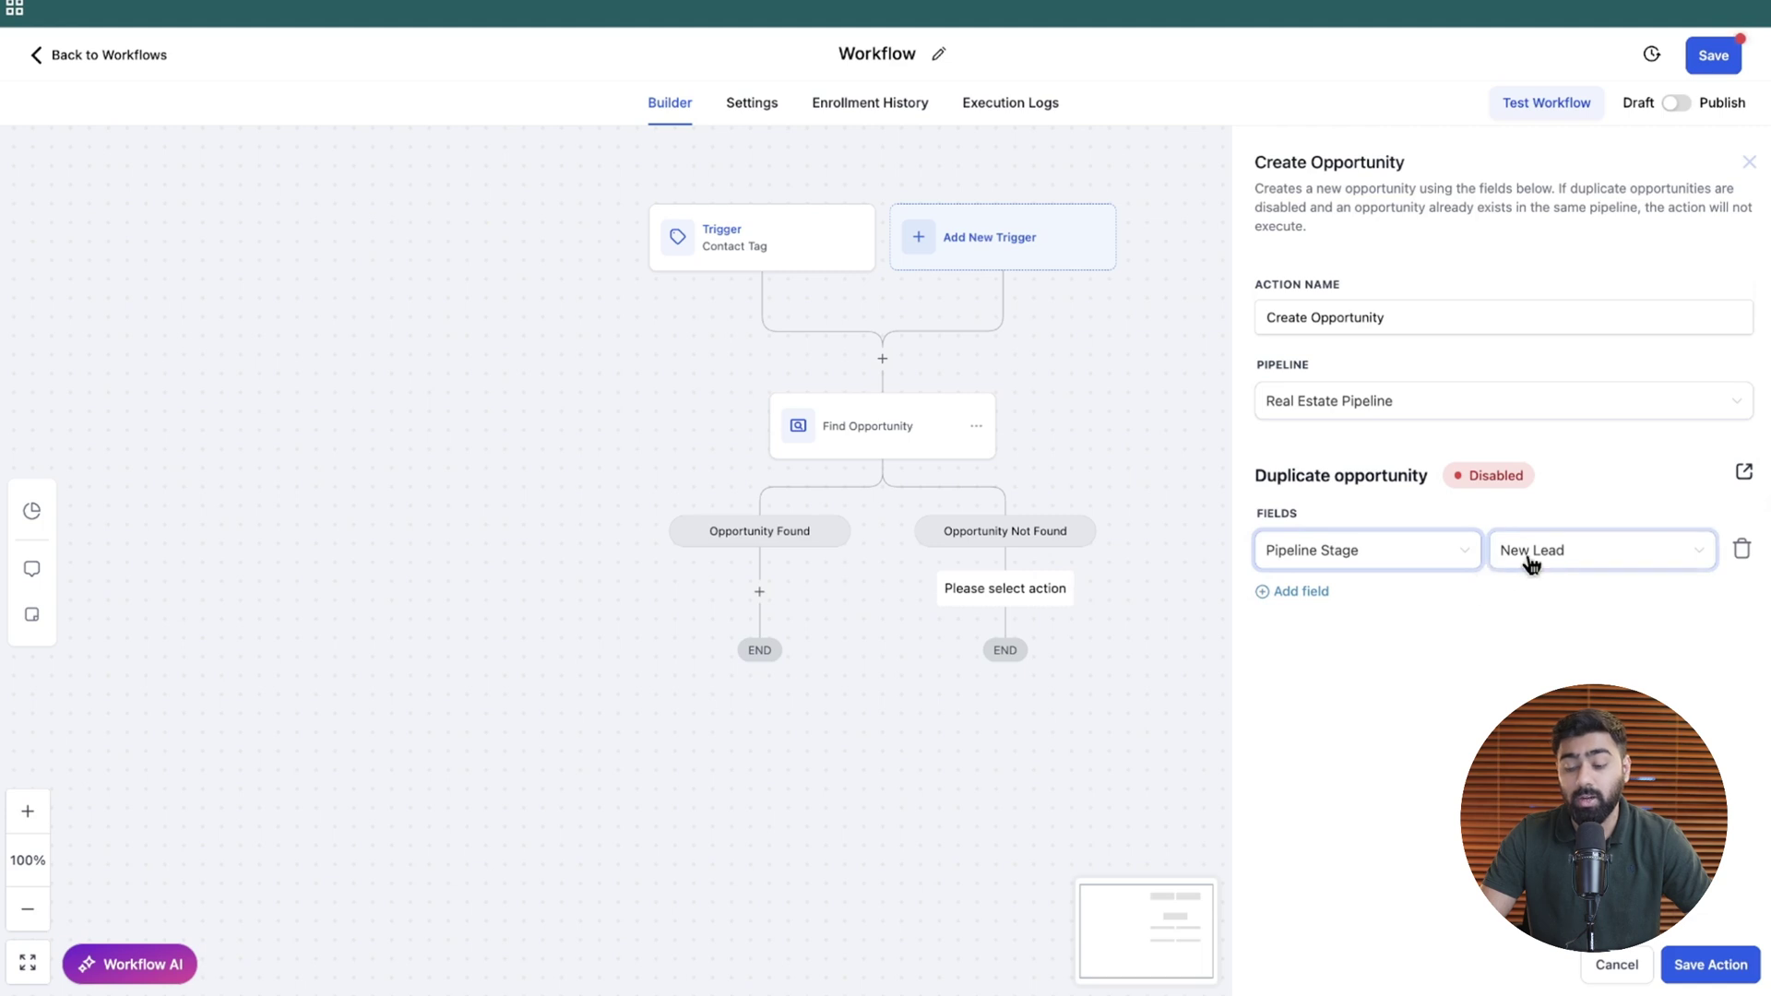
Step: Set Opportunity Name to the Contact > Full Name value and save the action
left_click(1294, 592)
left_click(1308, 613)
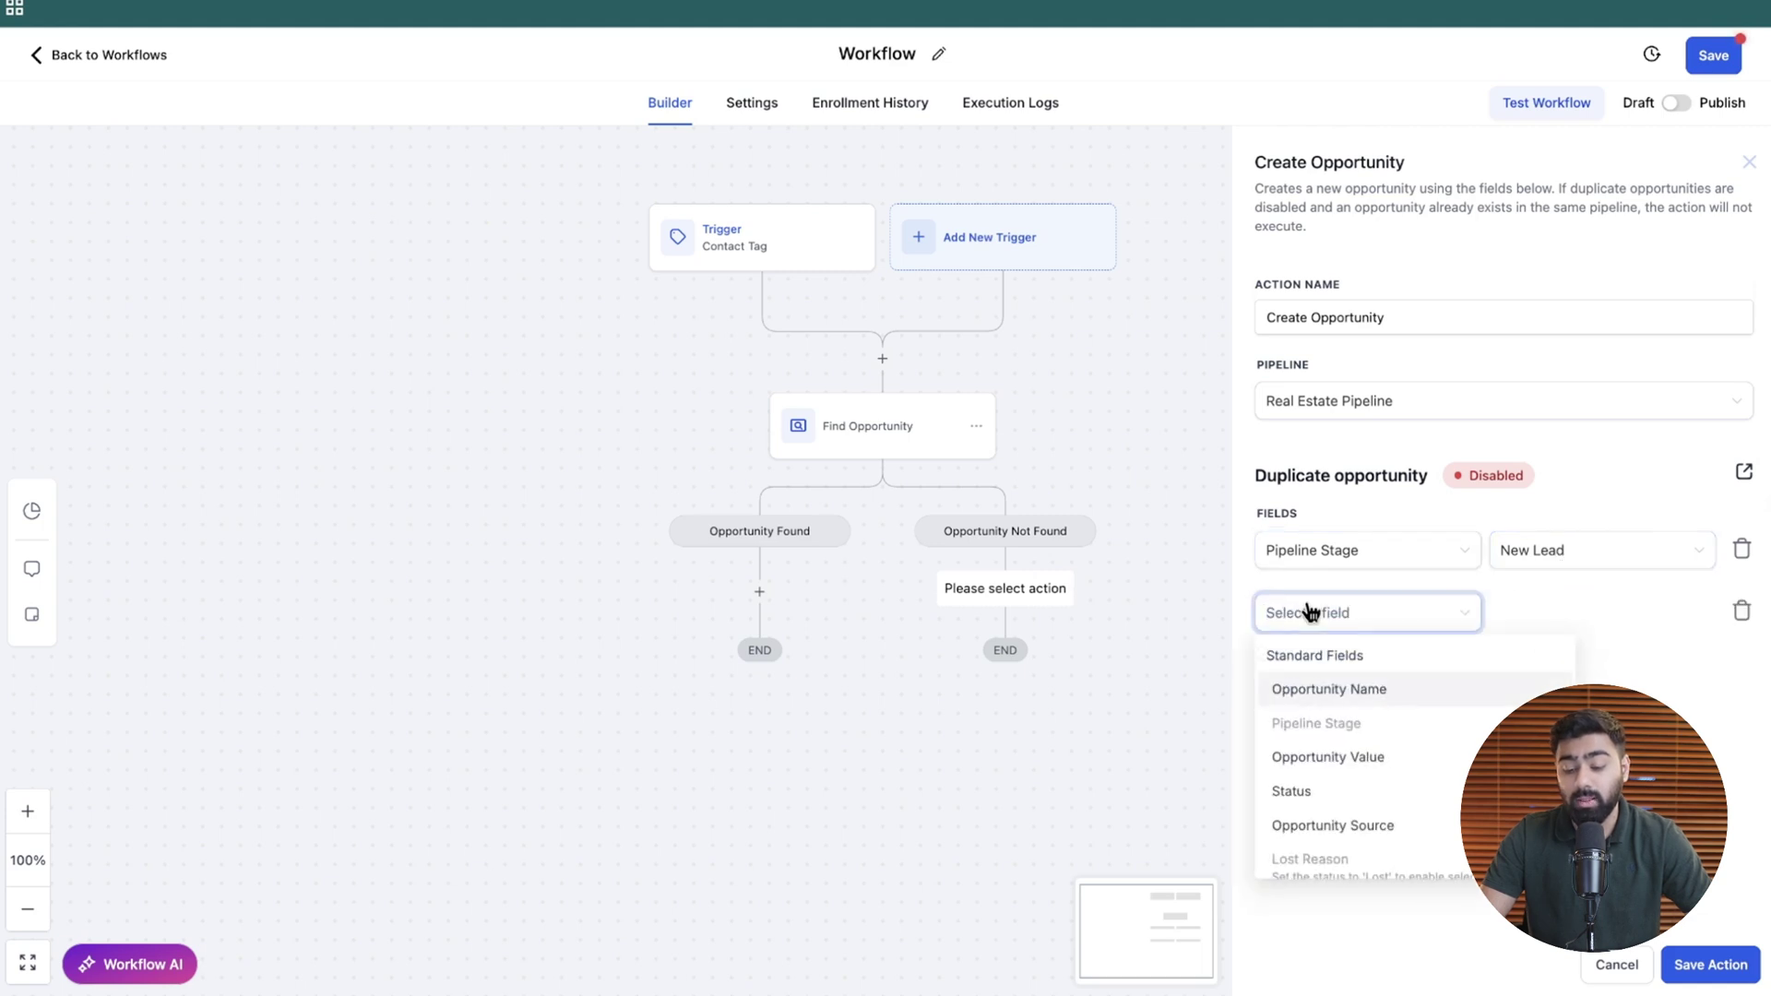
left_click(1326, 689)
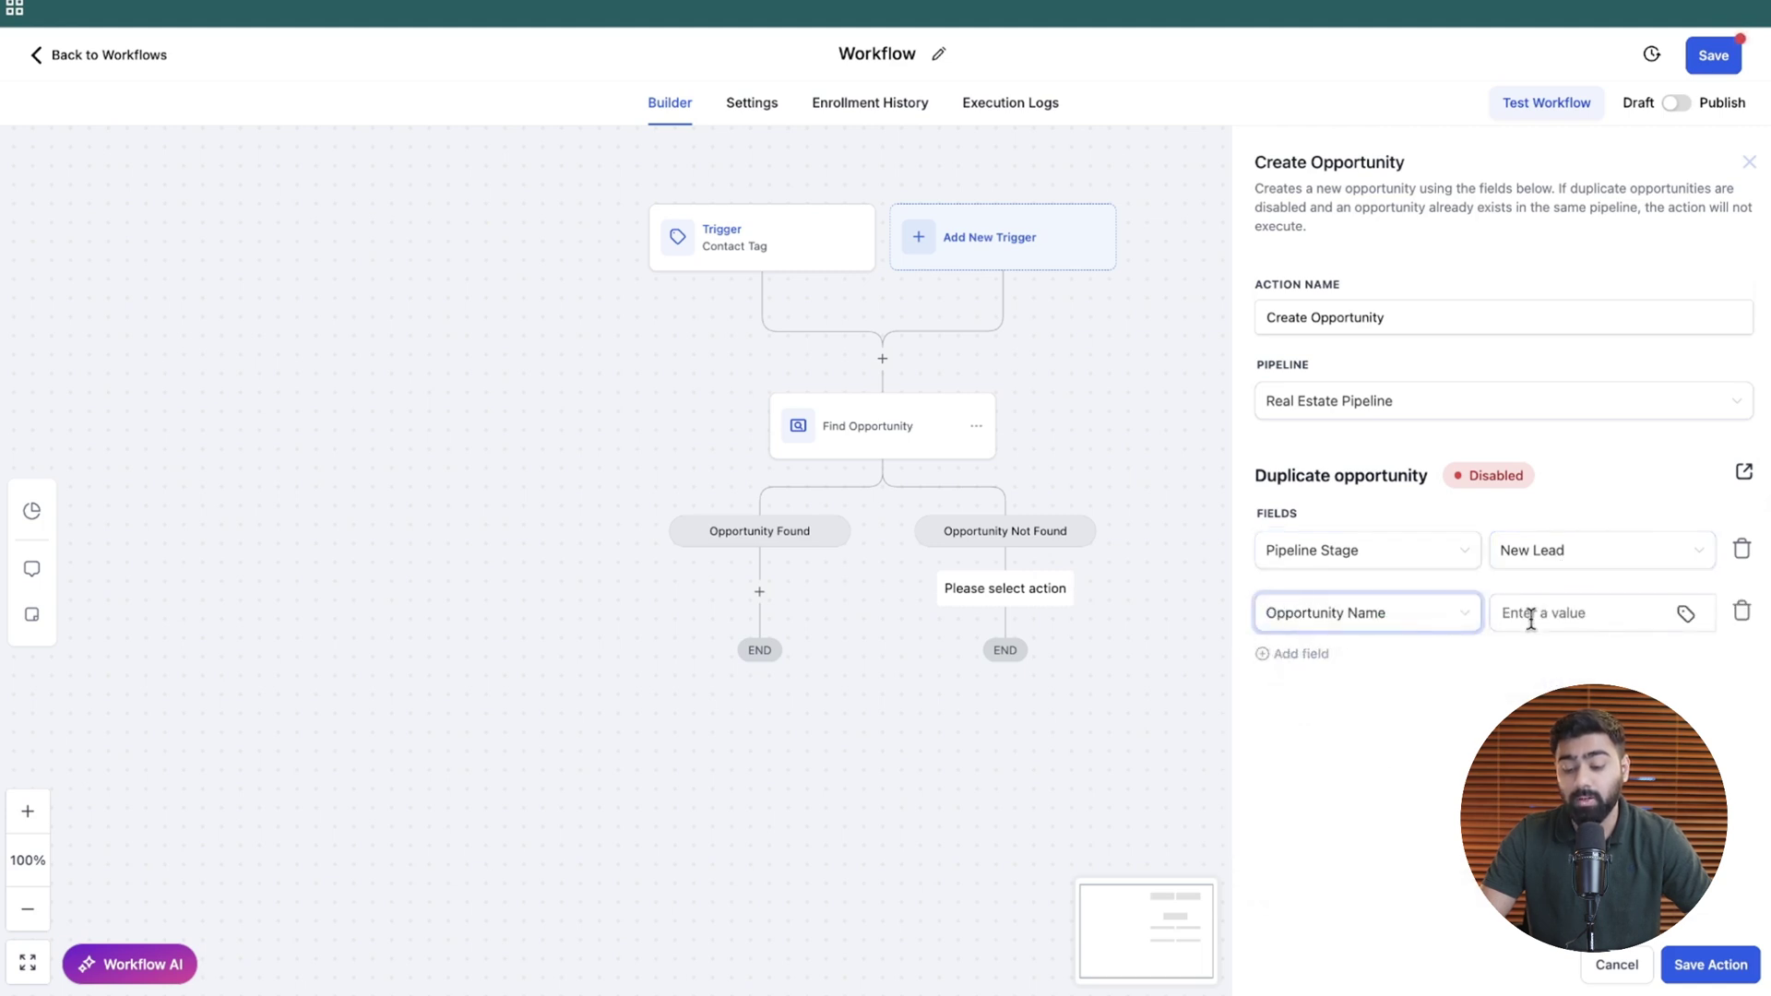
left_click(1686, 613)
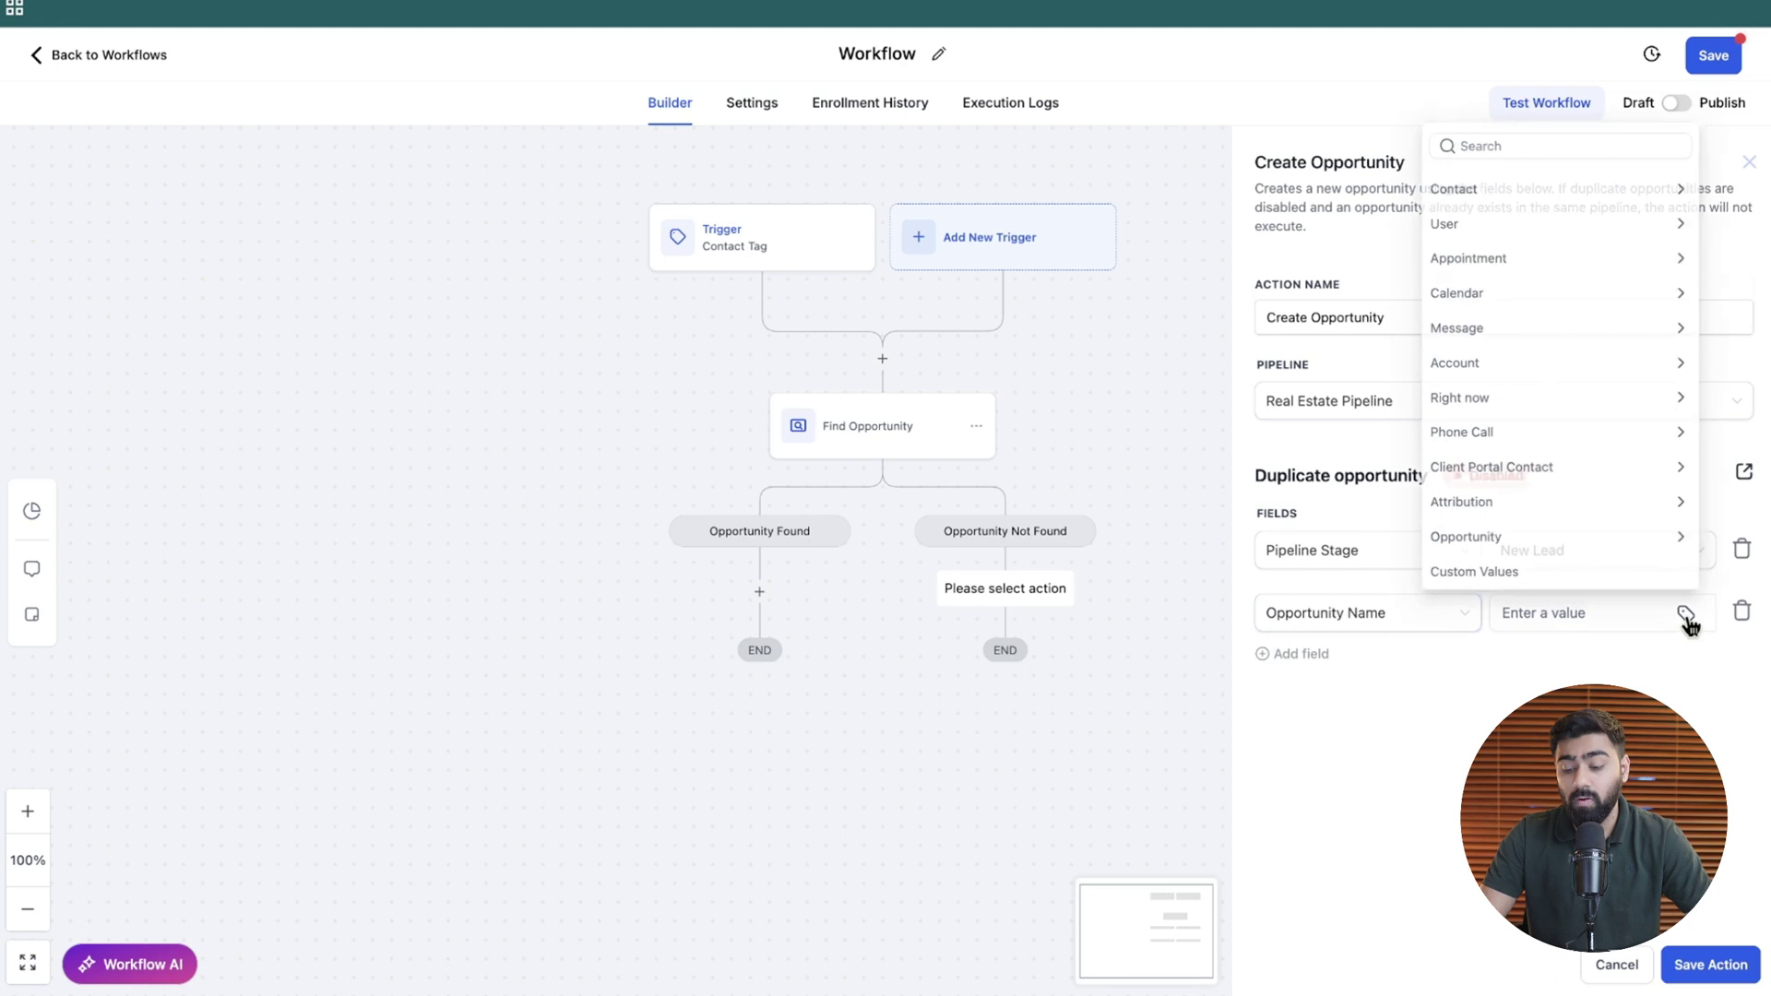
left_click(1451, 185)
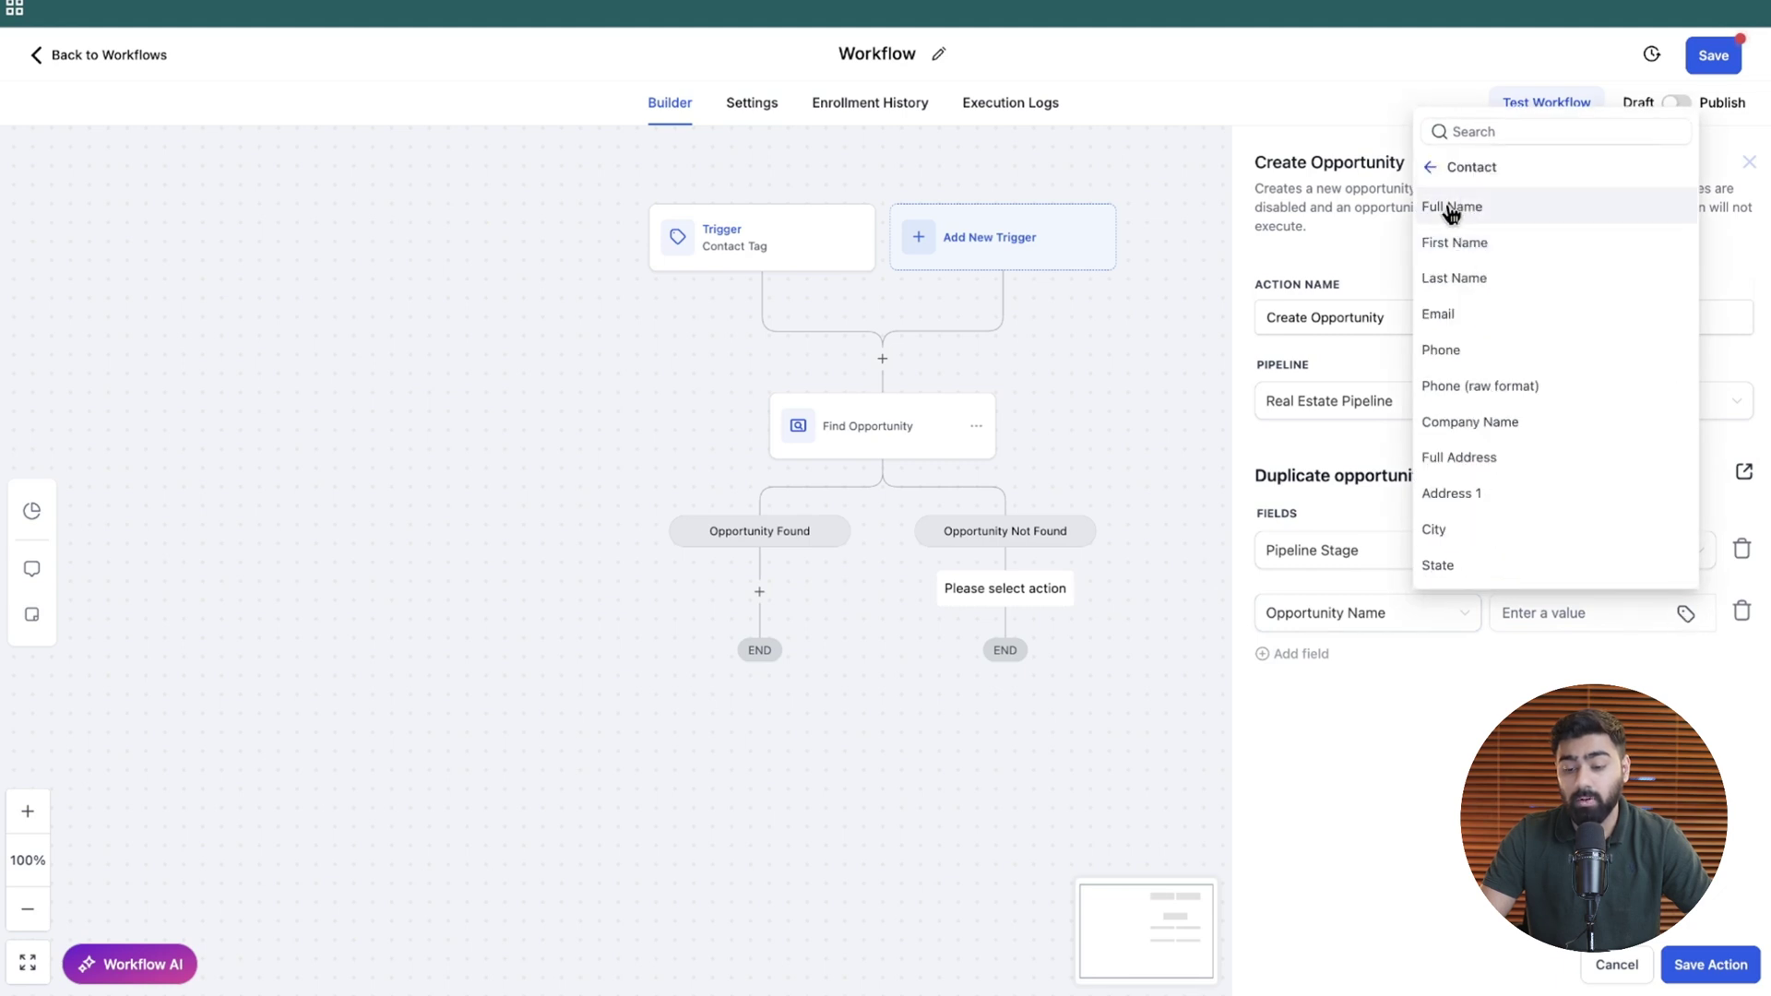
left_click(1451, 209)
left_click(1674, 955)
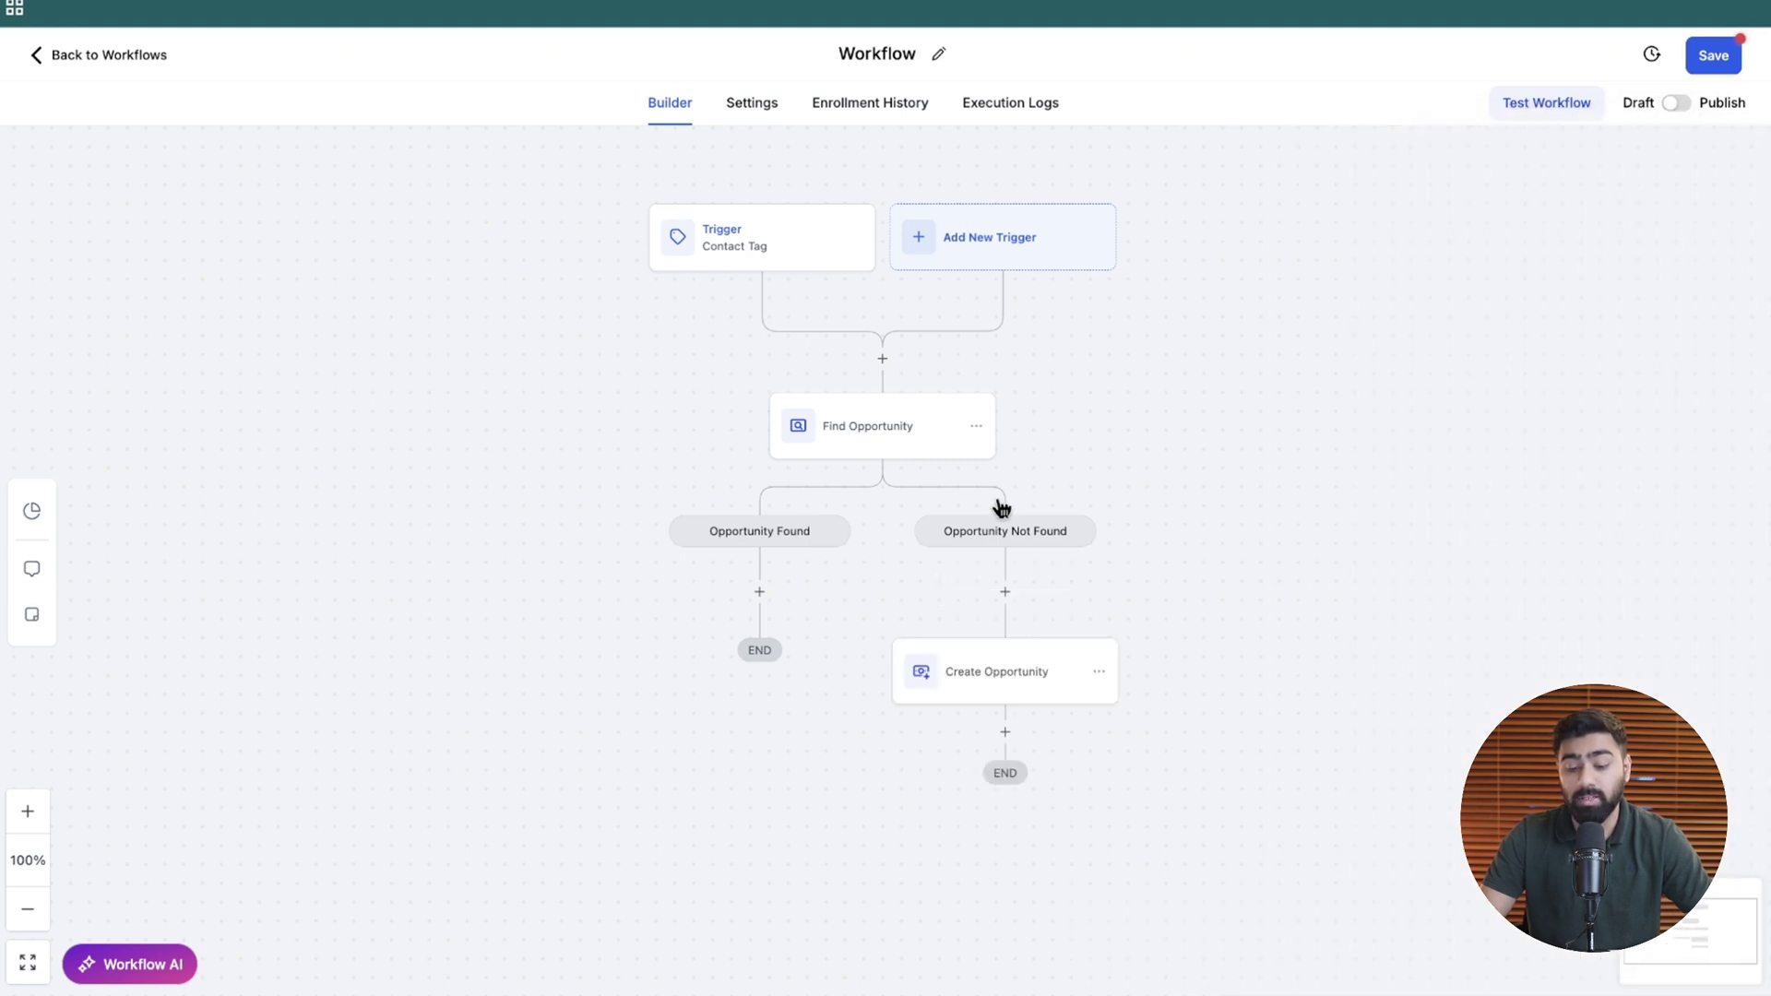